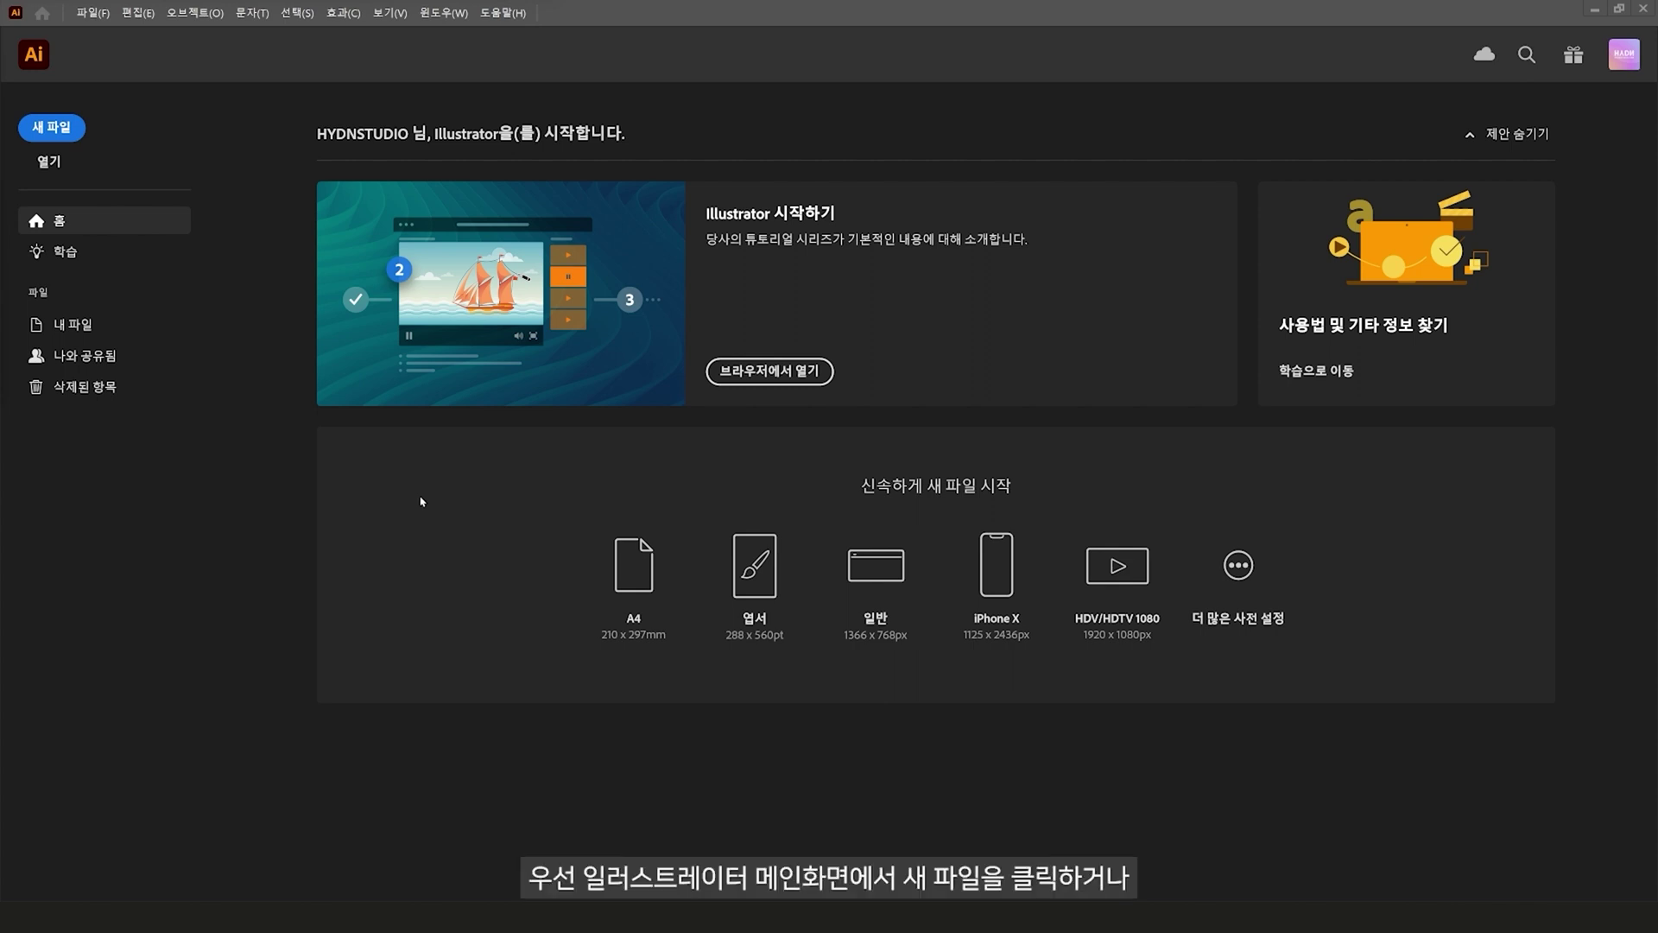
- From the Home screen, start a new file, then bring up the File menu
left_click(60, 130)
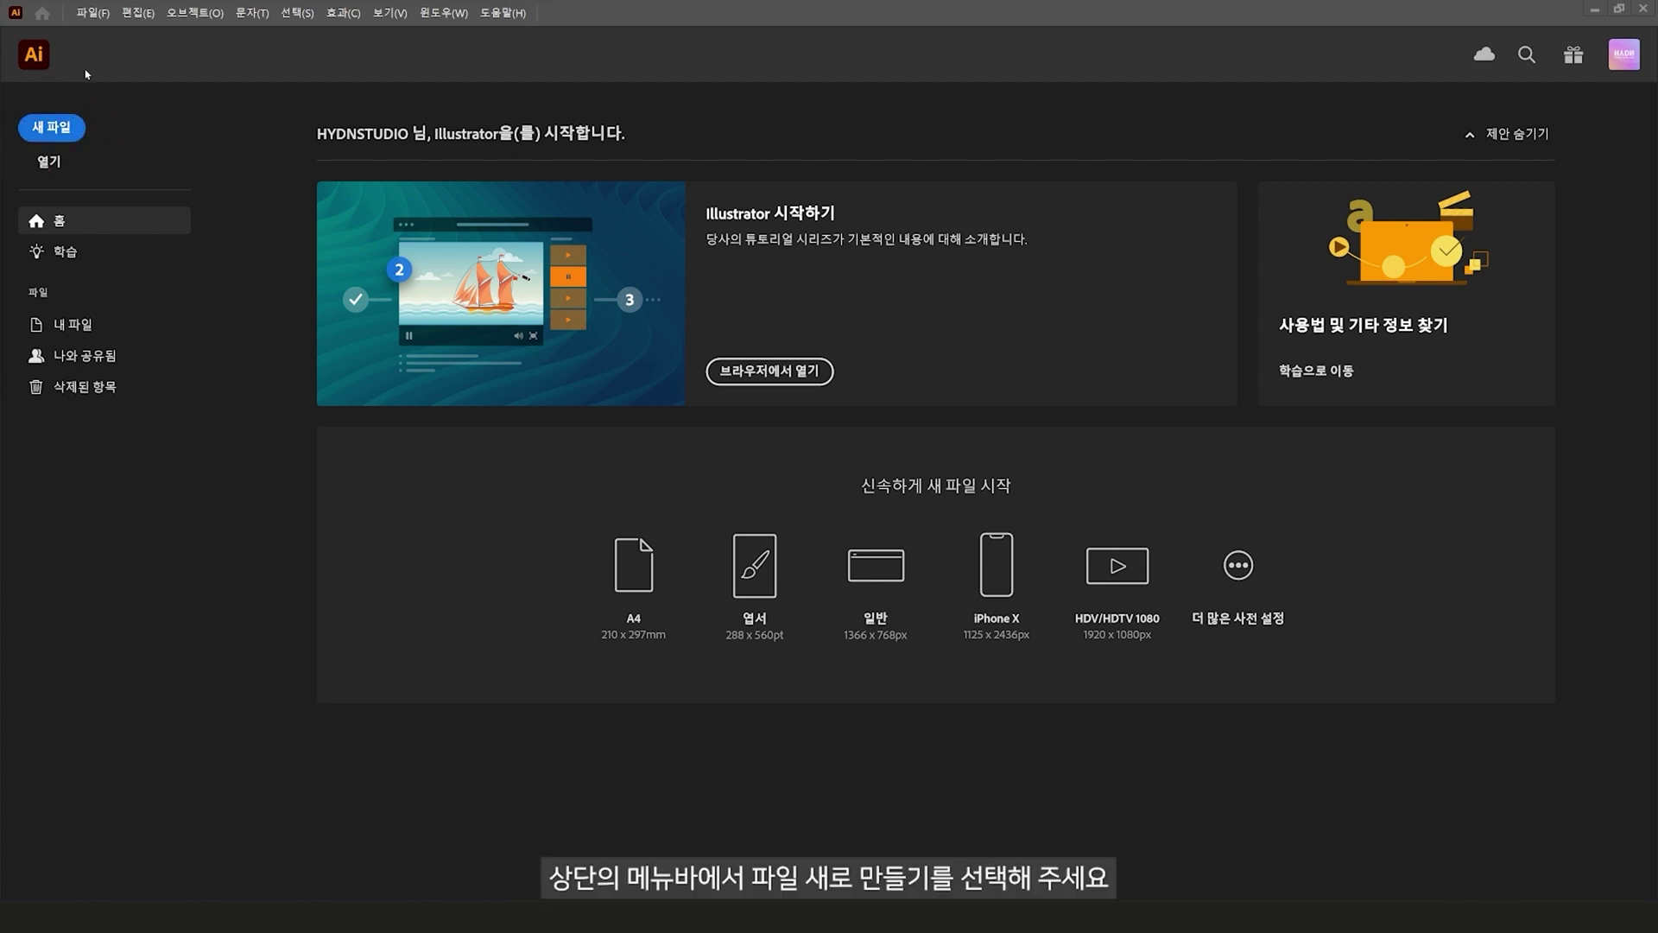
left_click(93, 14)
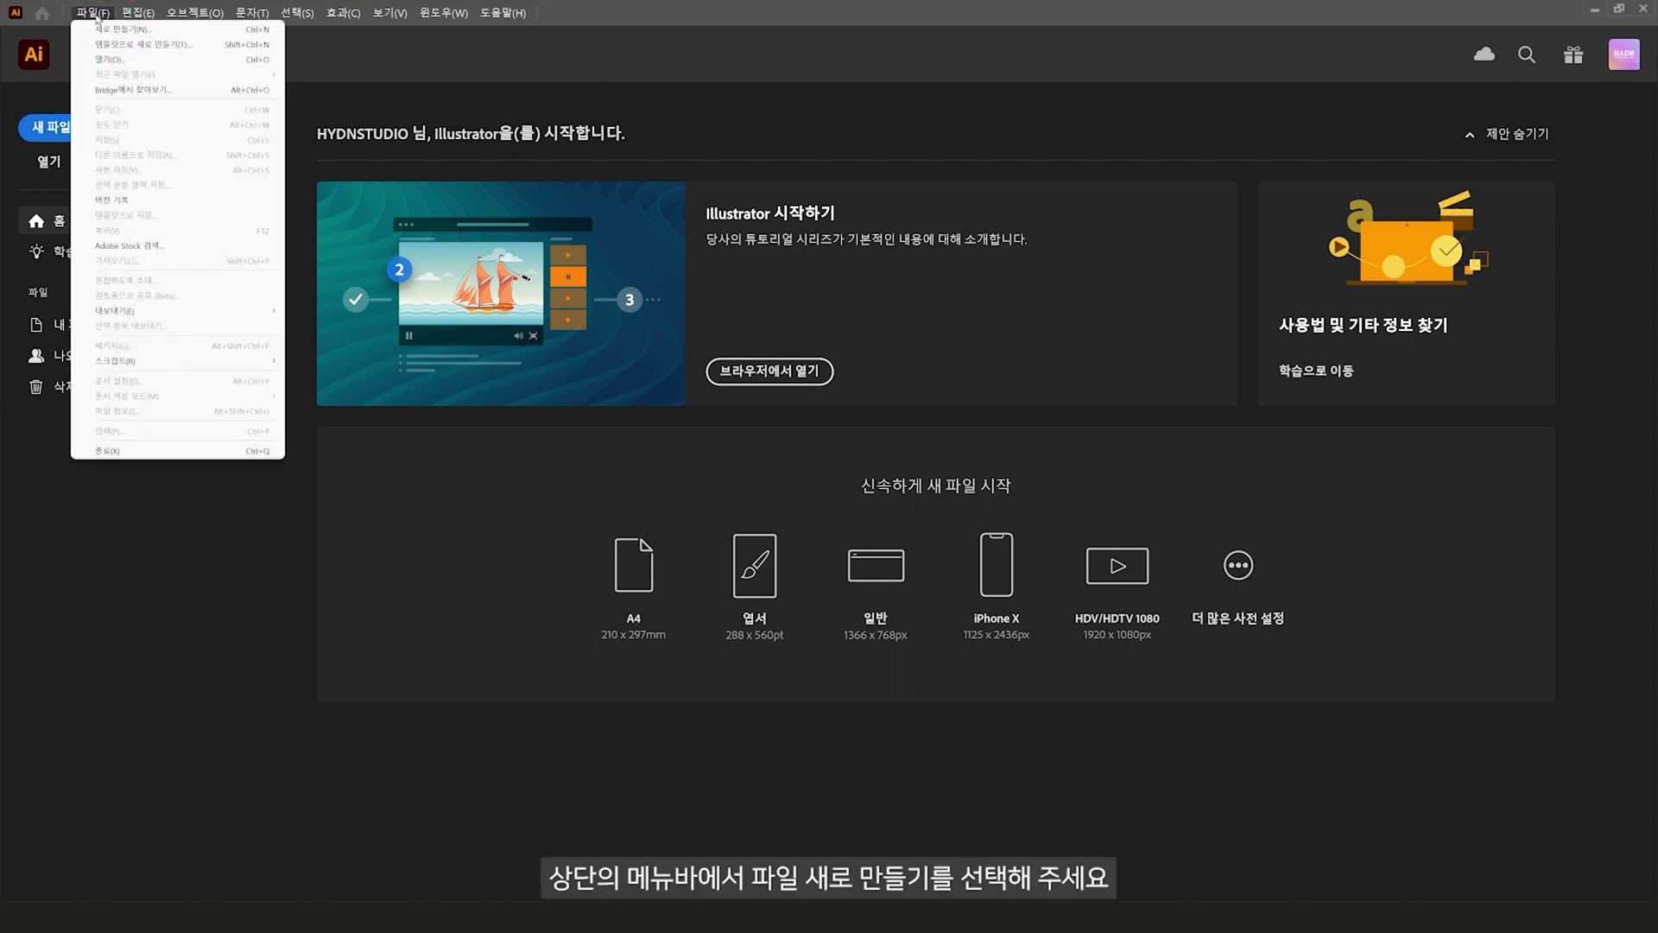
- Begin a new document from the Print category's A4 preset (210 × 297 mm)
left_click(184, 33)
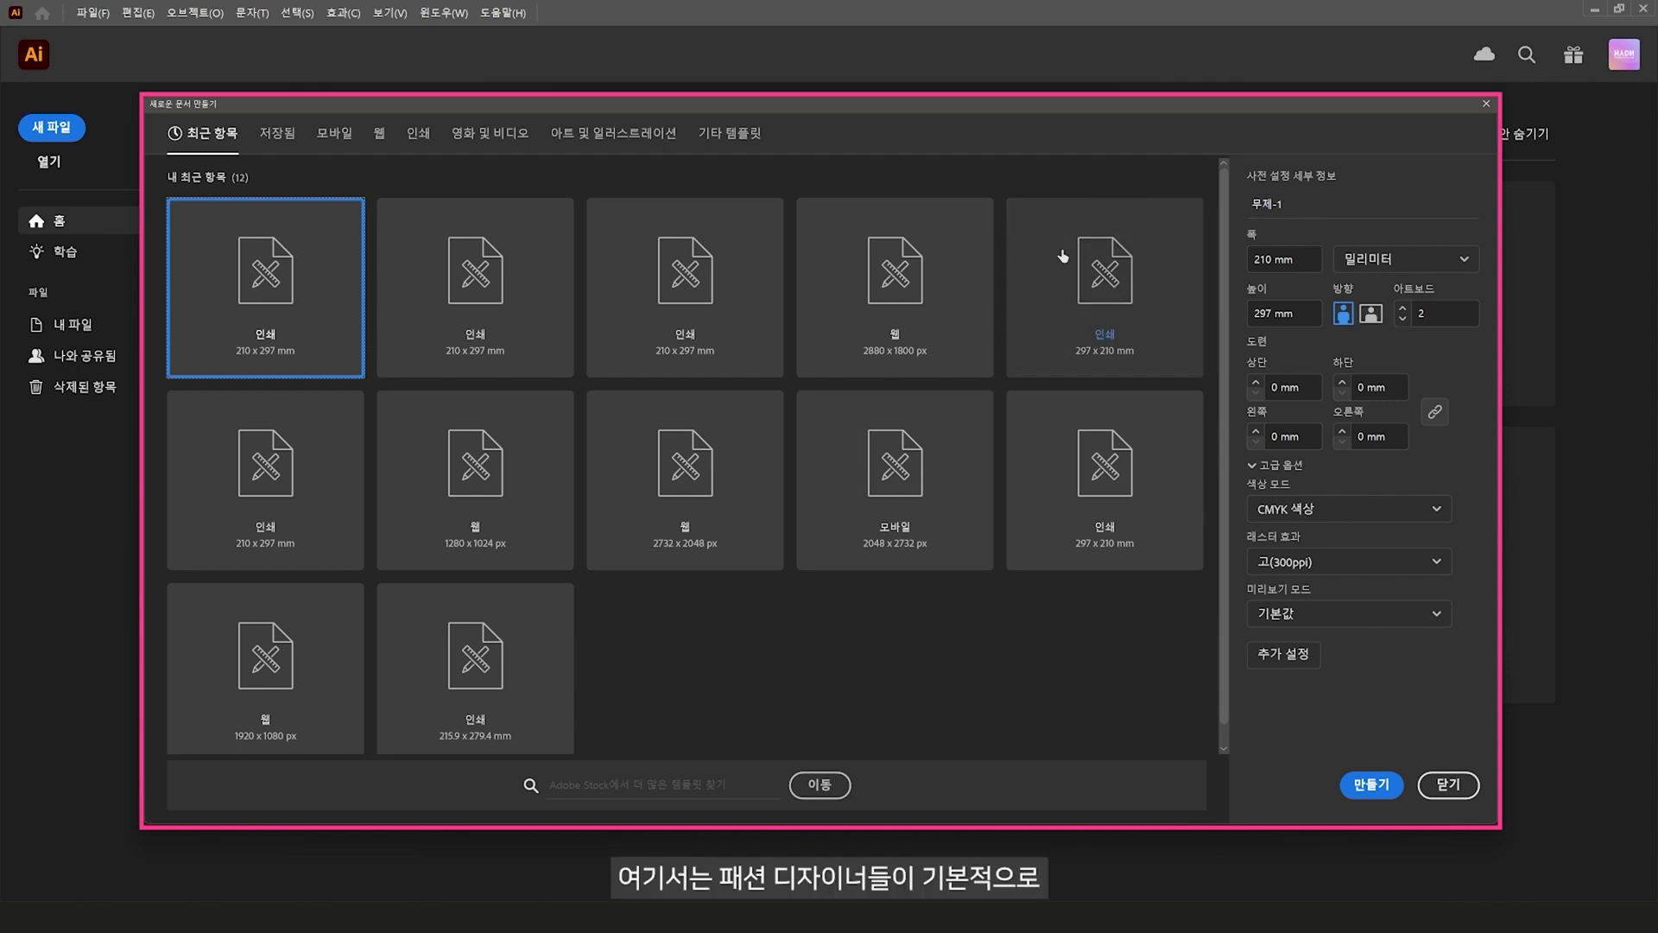
left_click(422, 138)
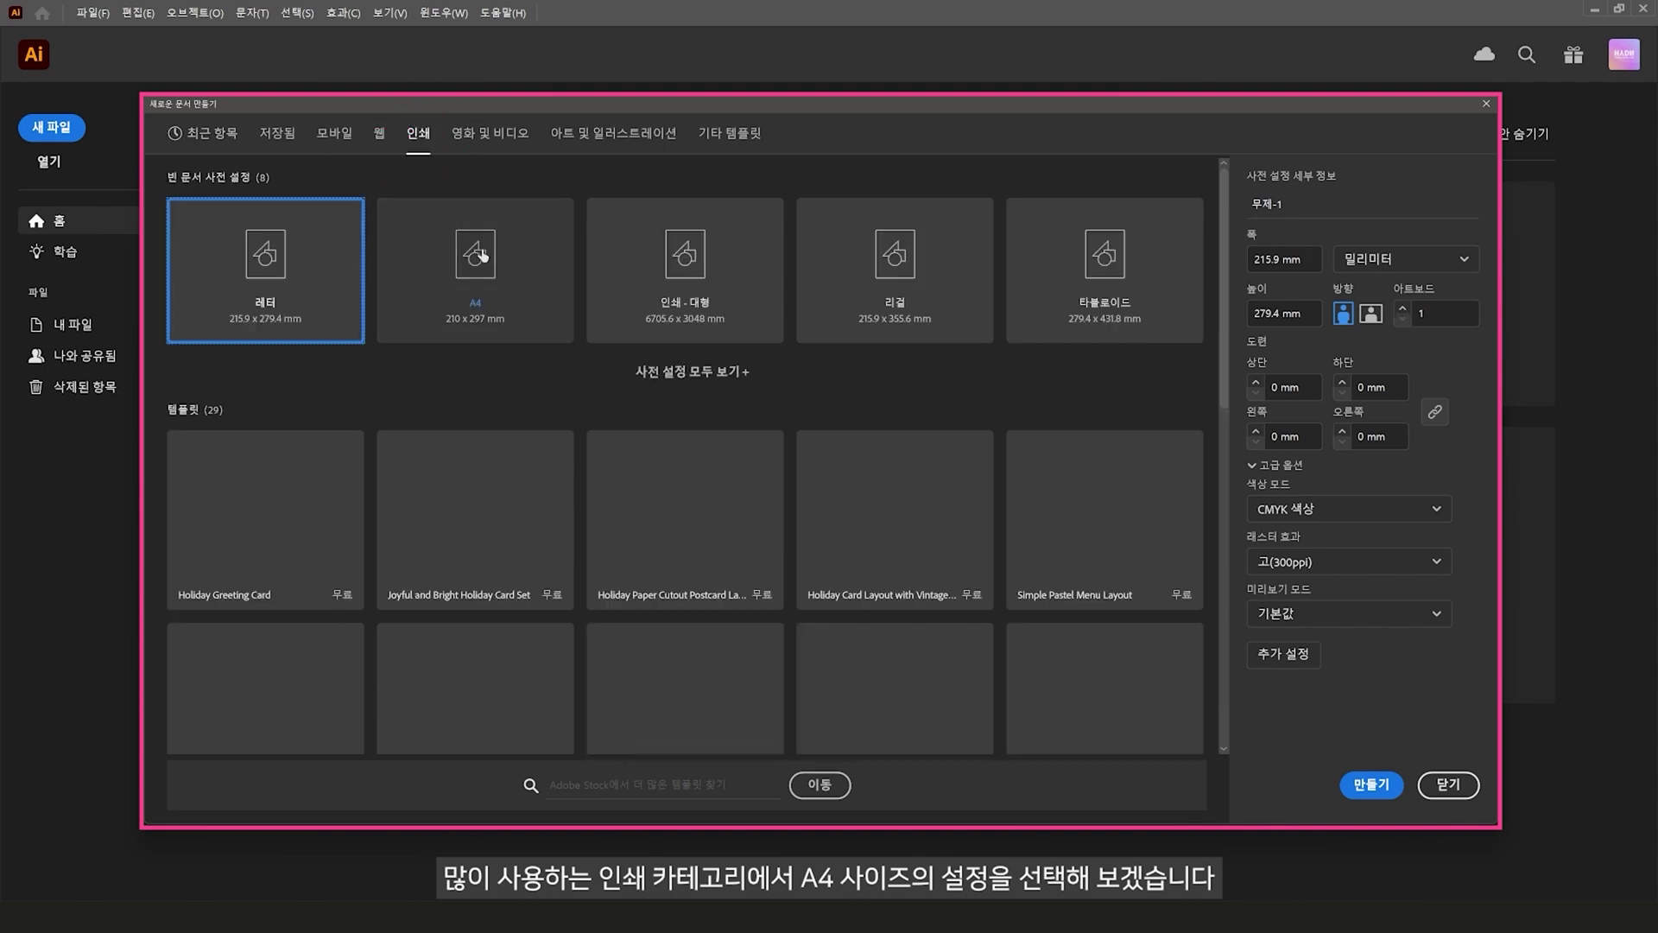
left_click(483, 255)
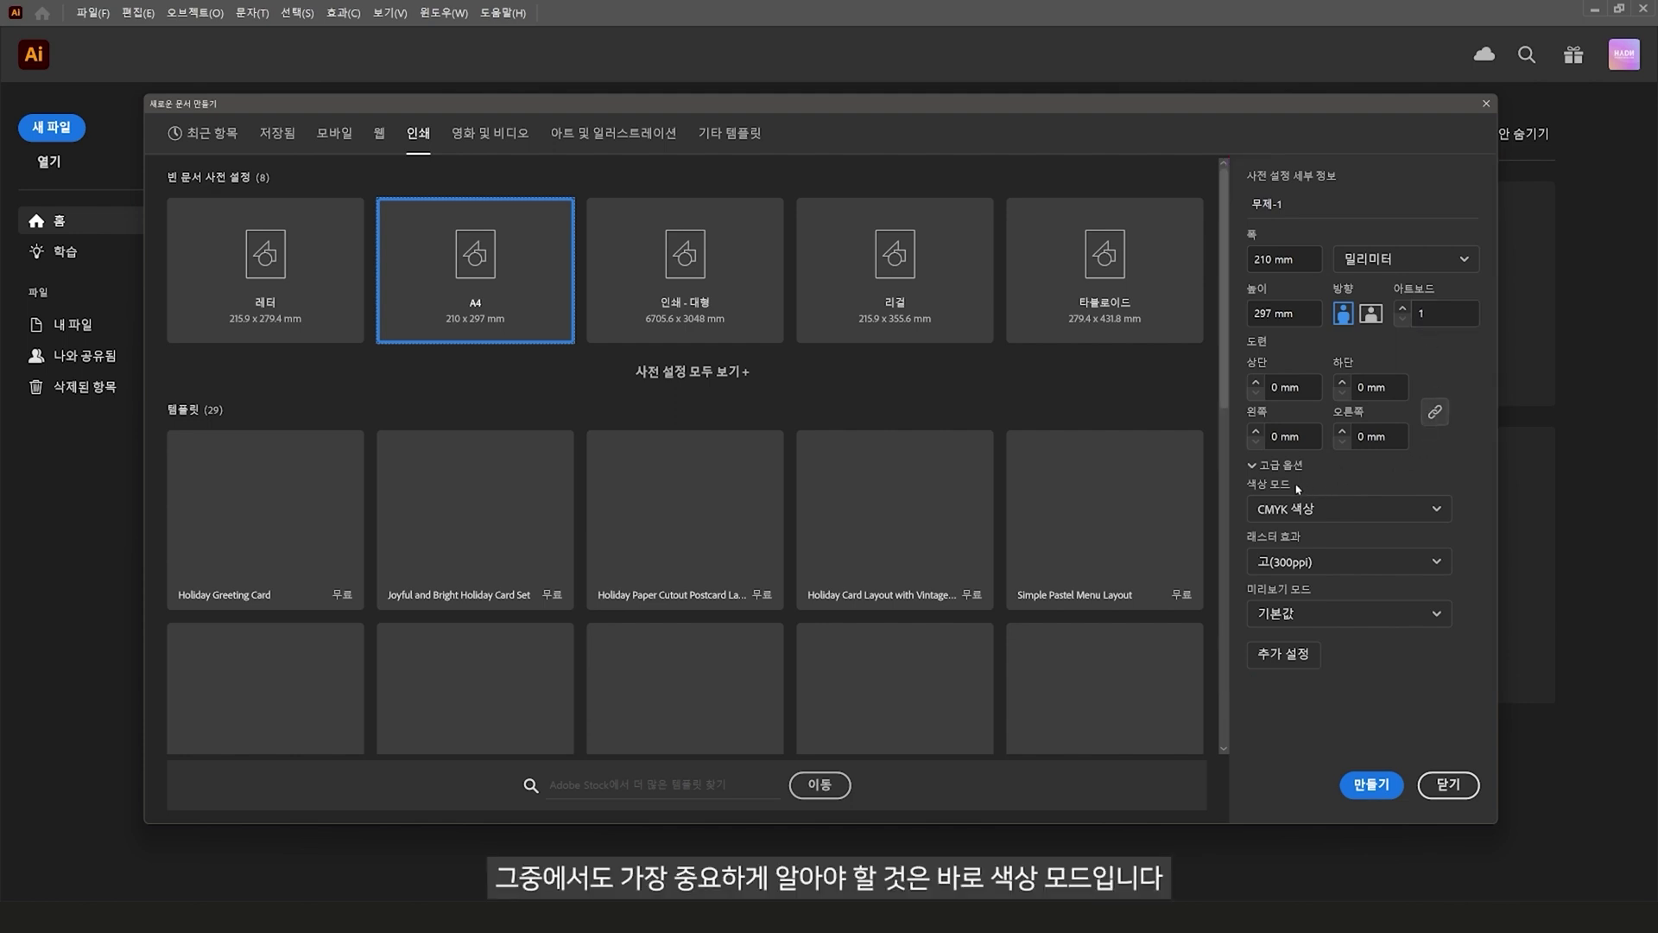
- Switch the colour mode to RGB for comparison, then set it back to CMYK Color
left_click(1306, 509)
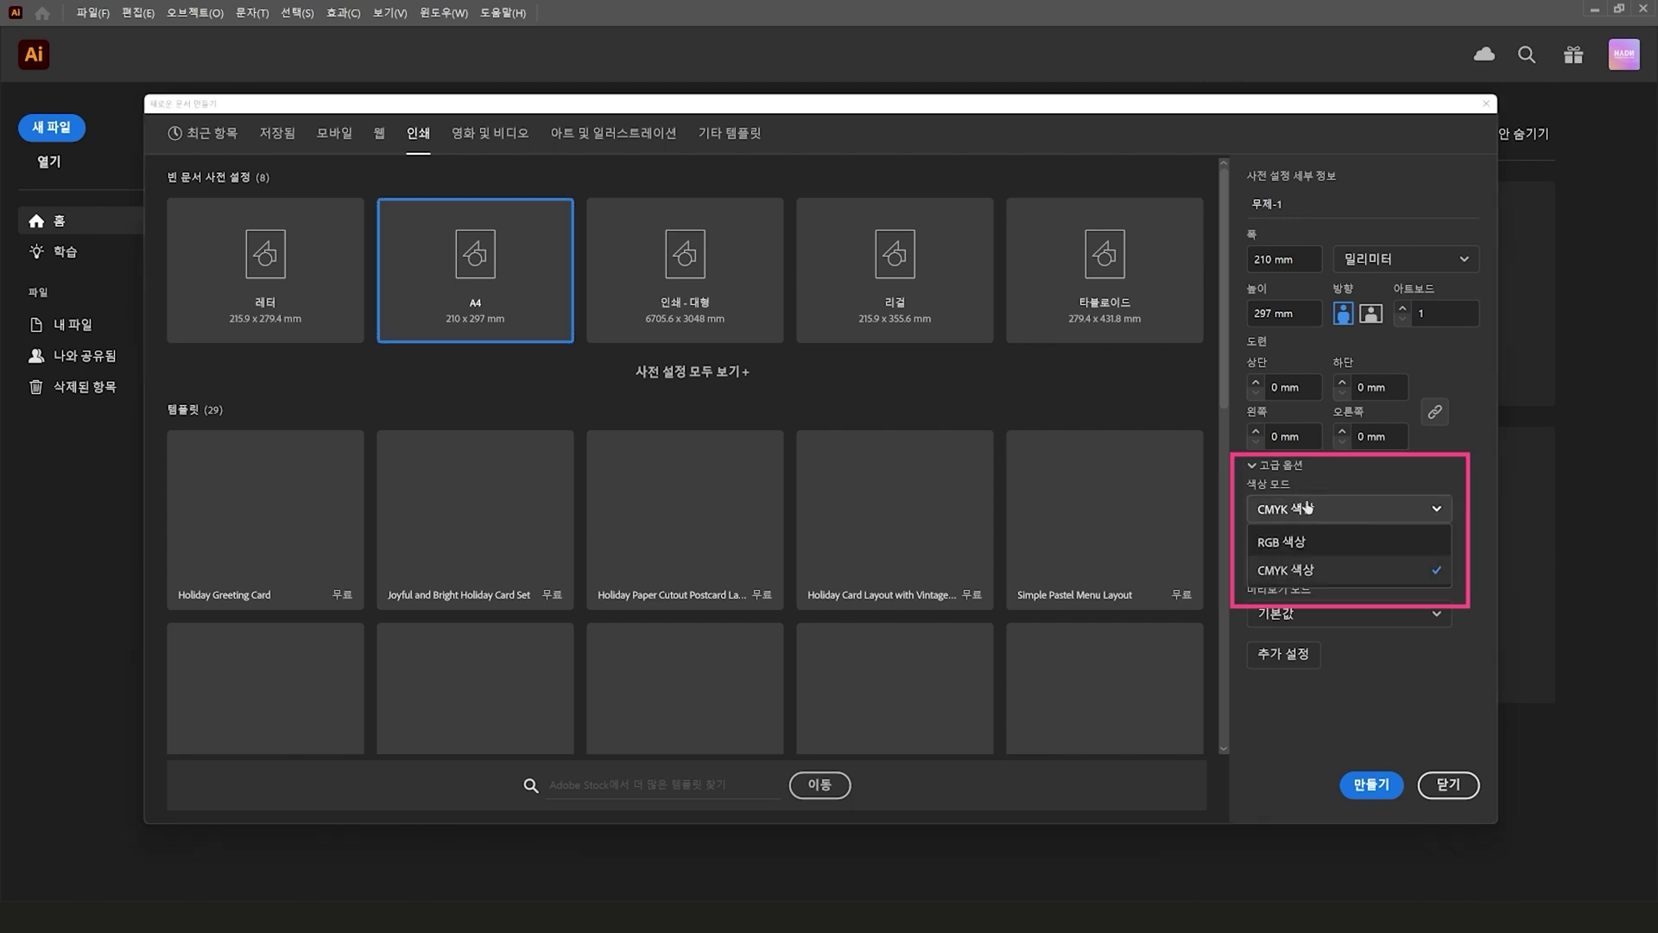
left_click(1335, 545)
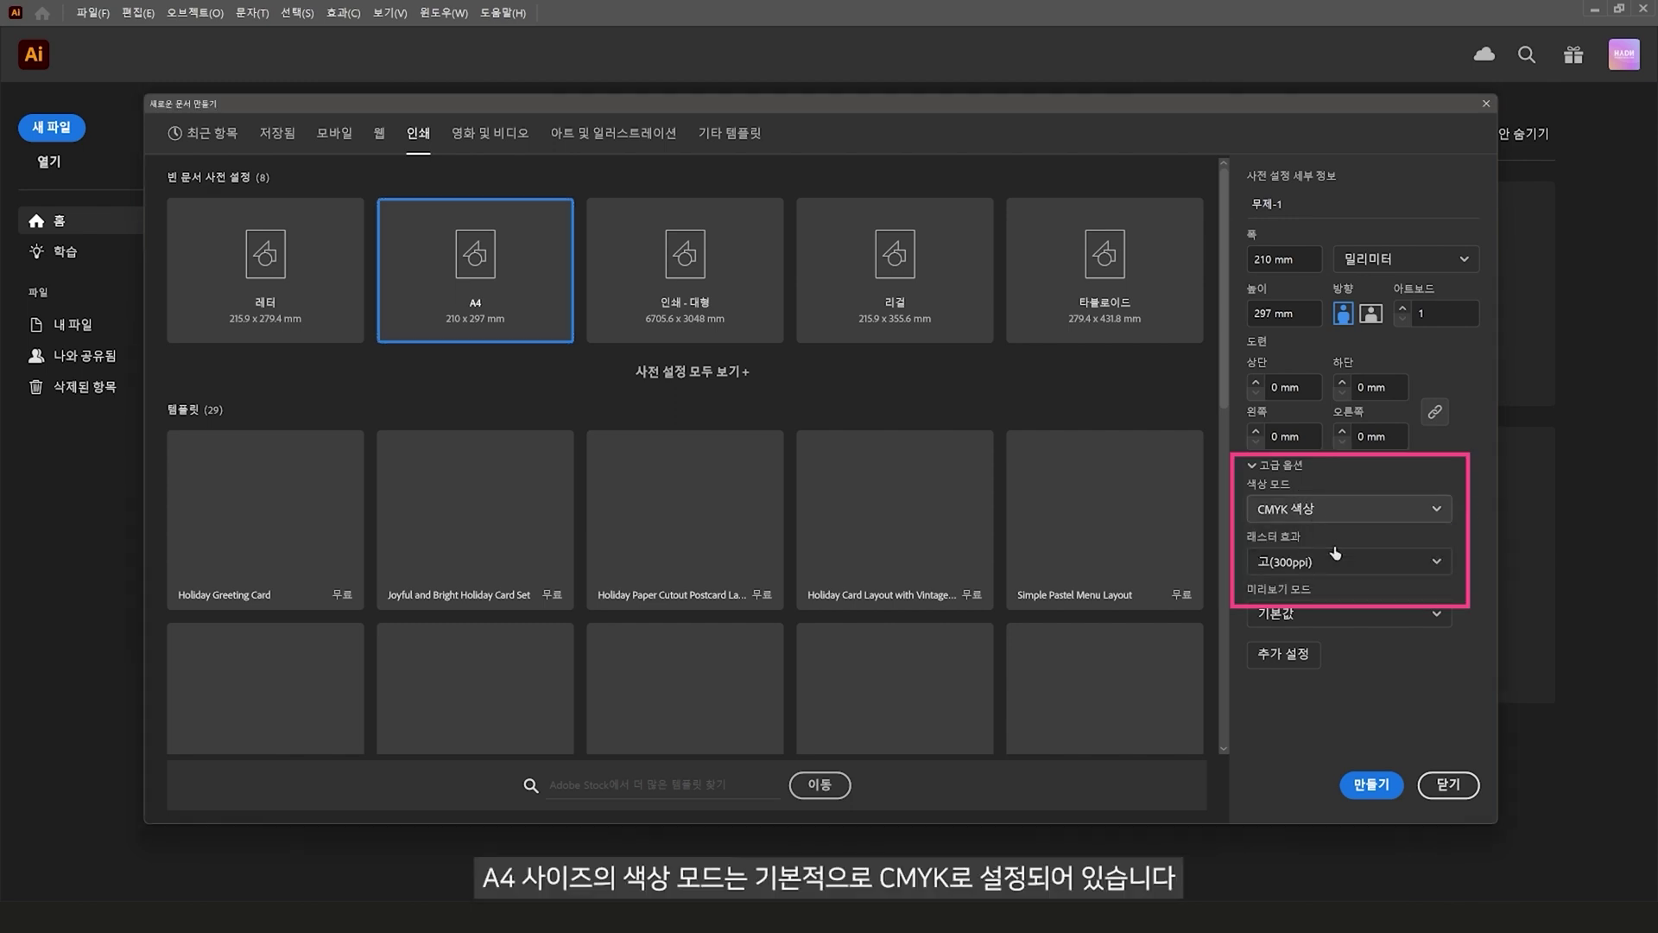
left_click(1333, 516)
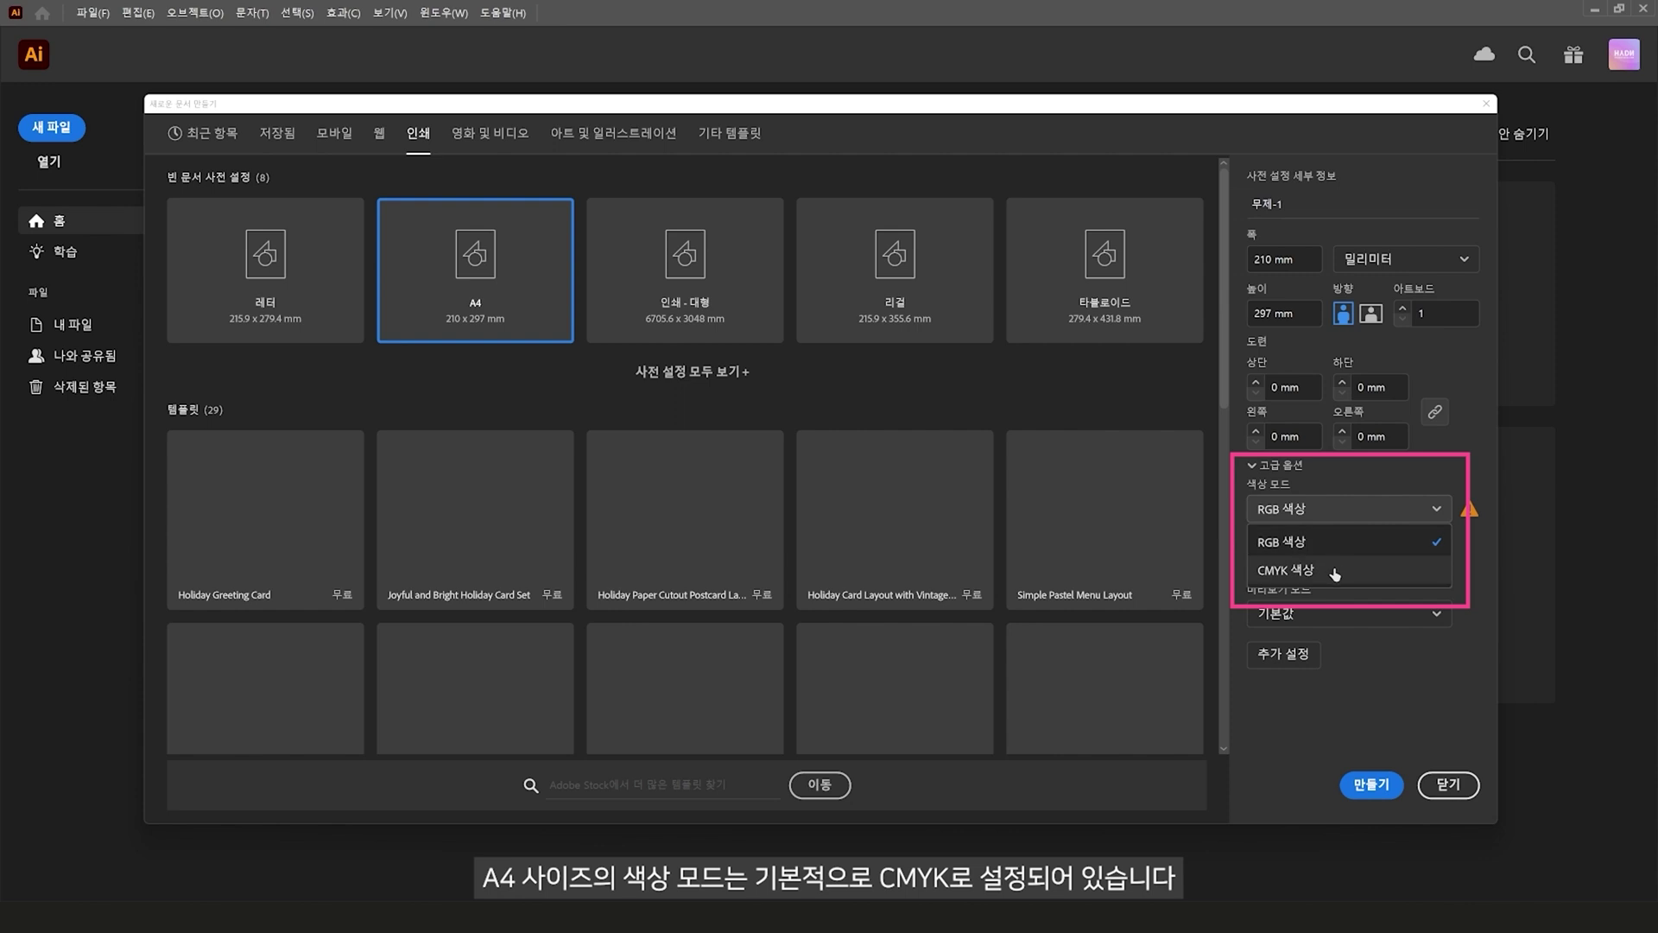
left_click(1335, 569)
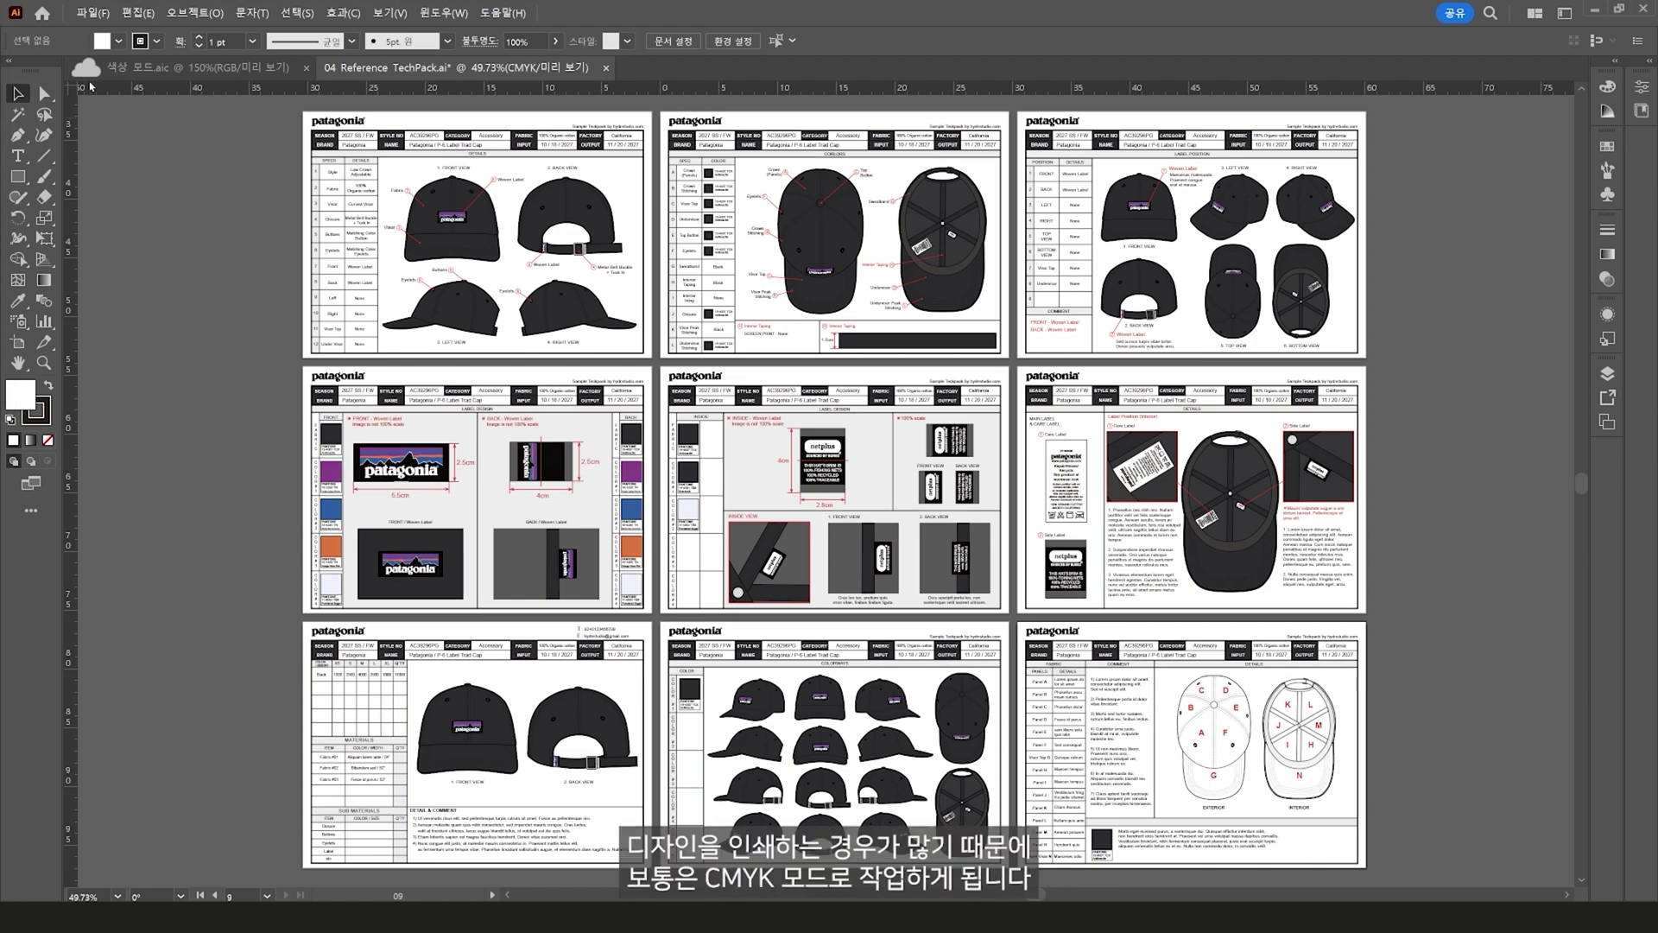
- Bring up the File menu again to set up another new document
left_click(93, 13)
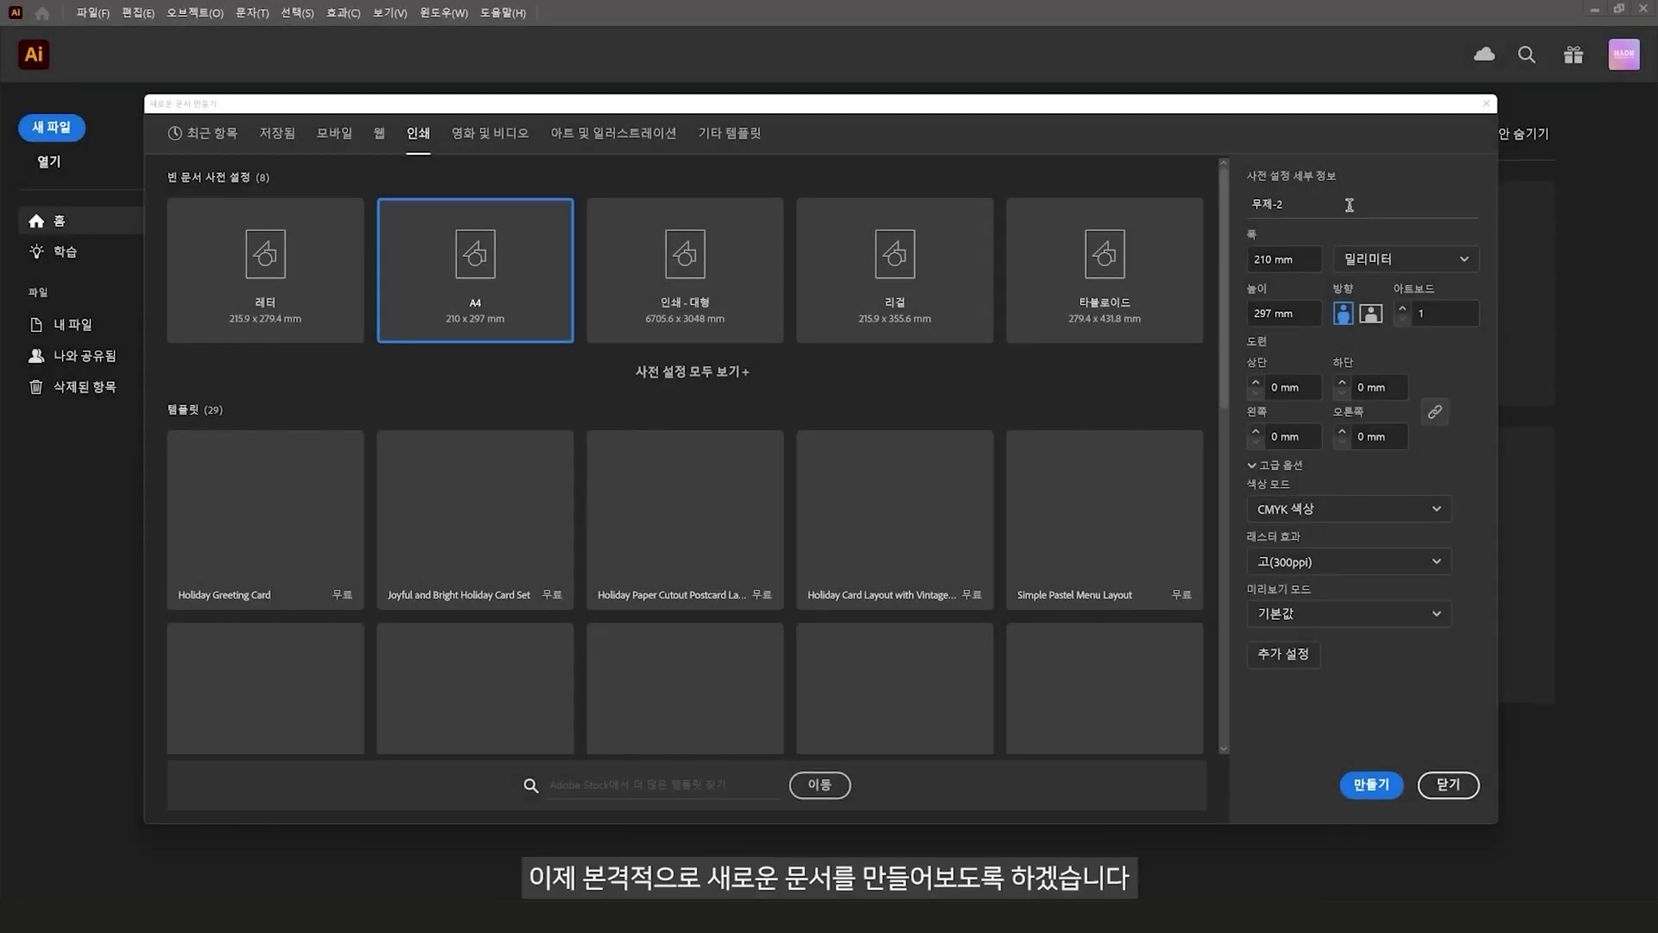
- Create document 헤이든스튜디오 in centimetres, landscape orientation, with 2 artboards
left_click(1349, 205)
type("헤이든스")
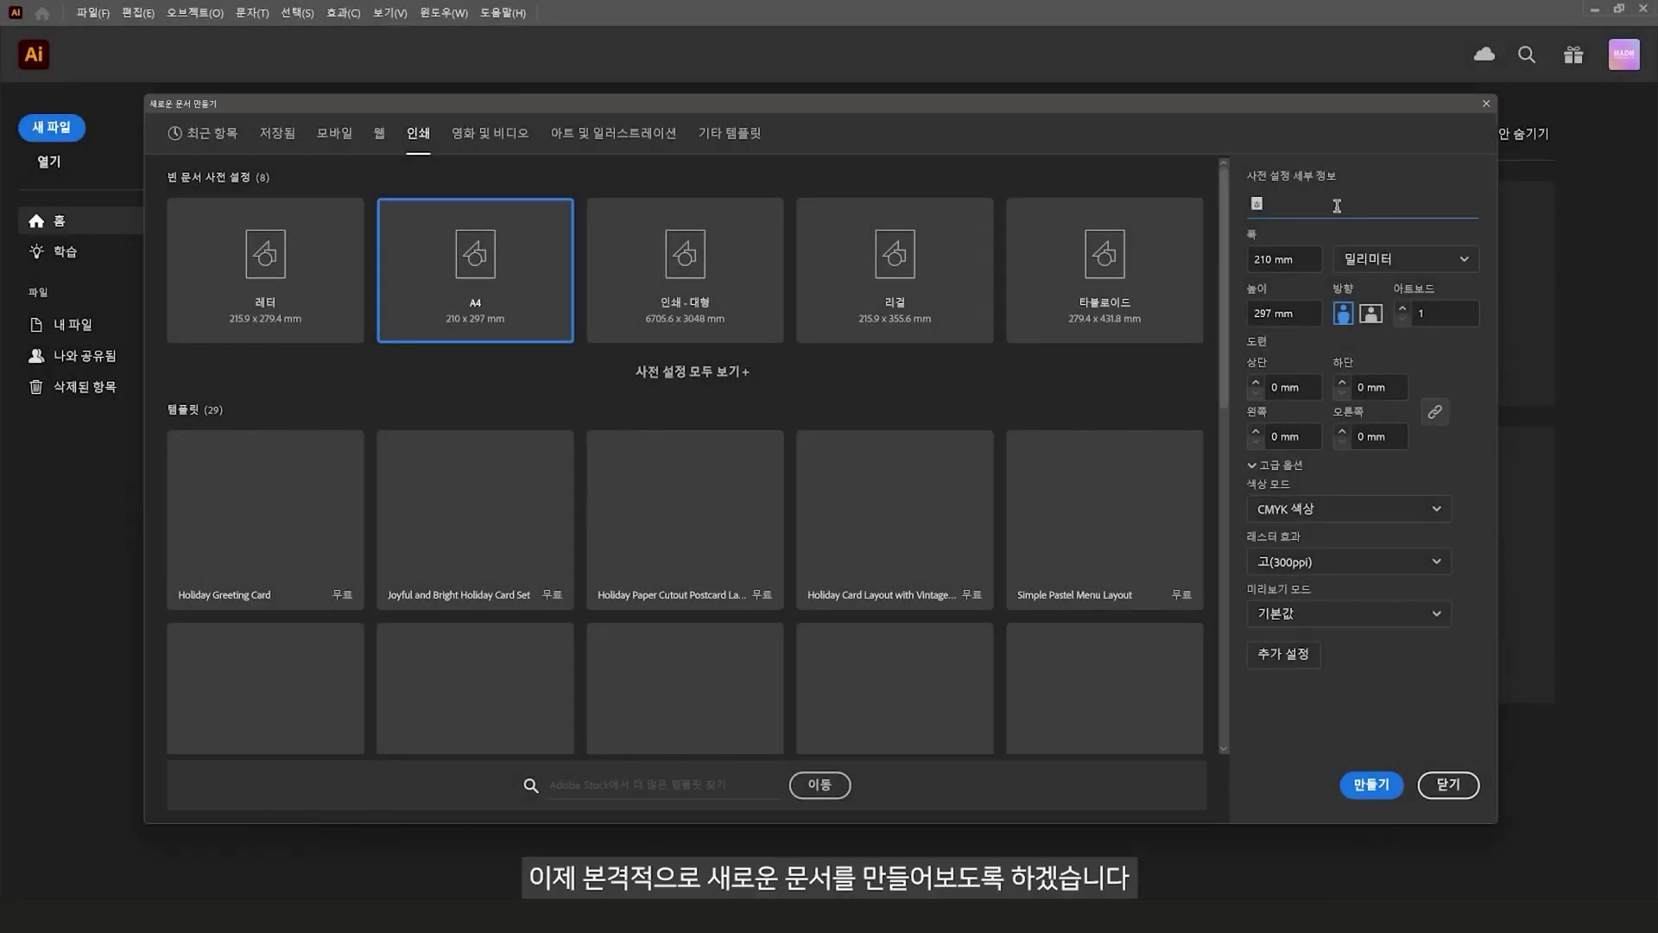
type("튜디오")
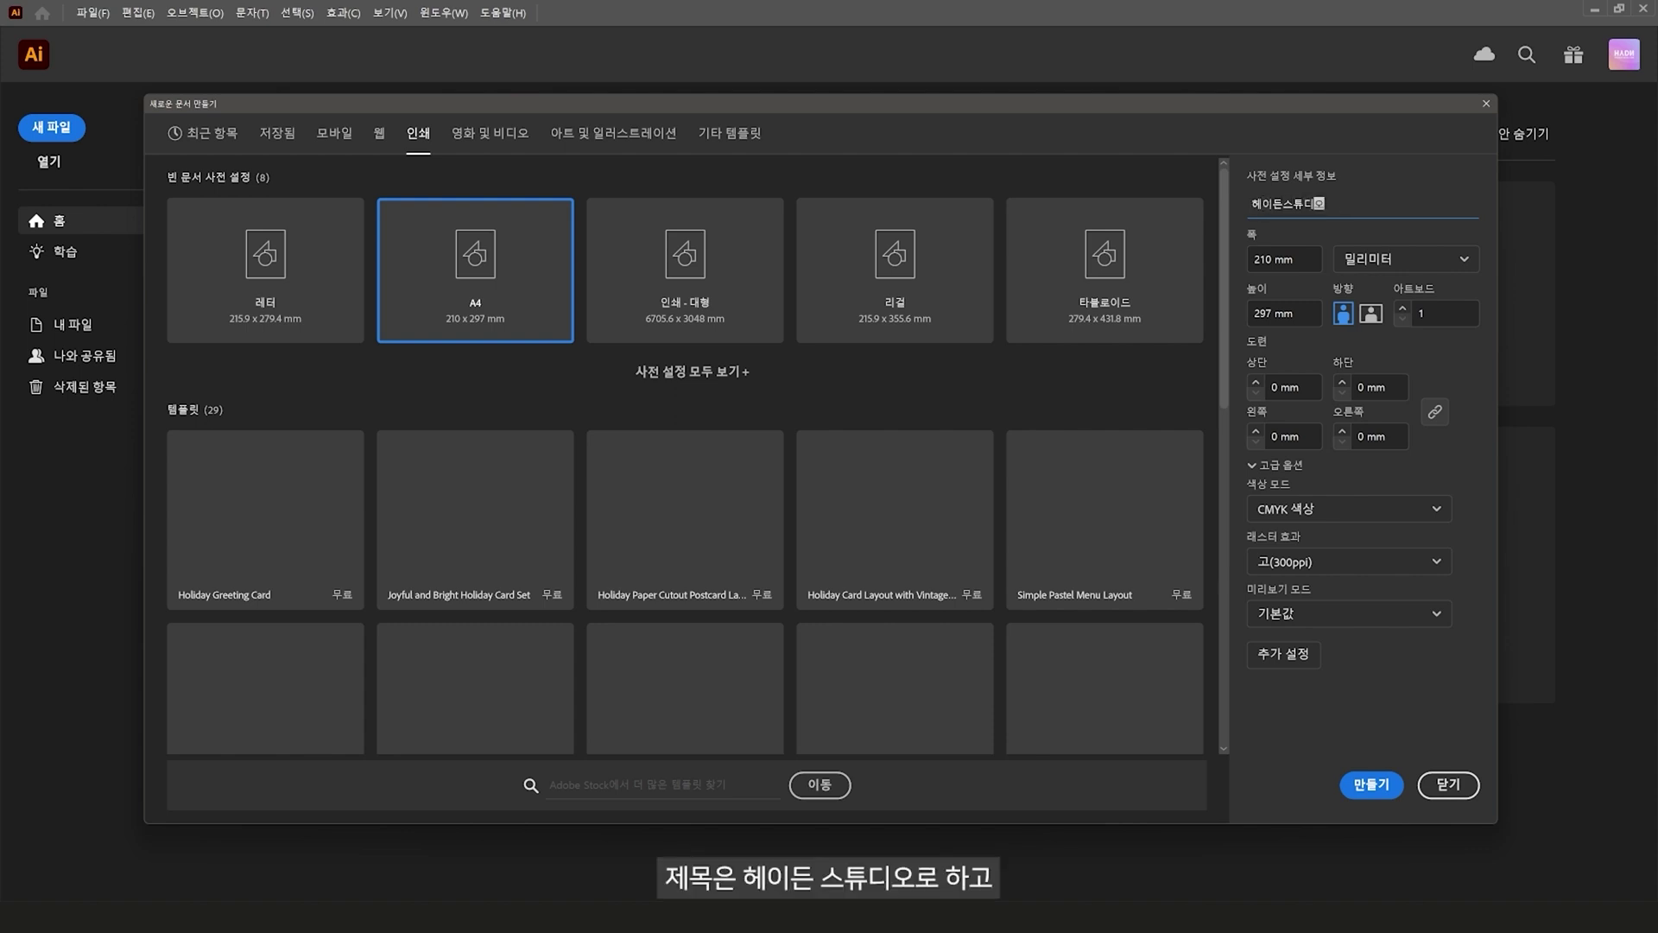
left_click(1396, 261)
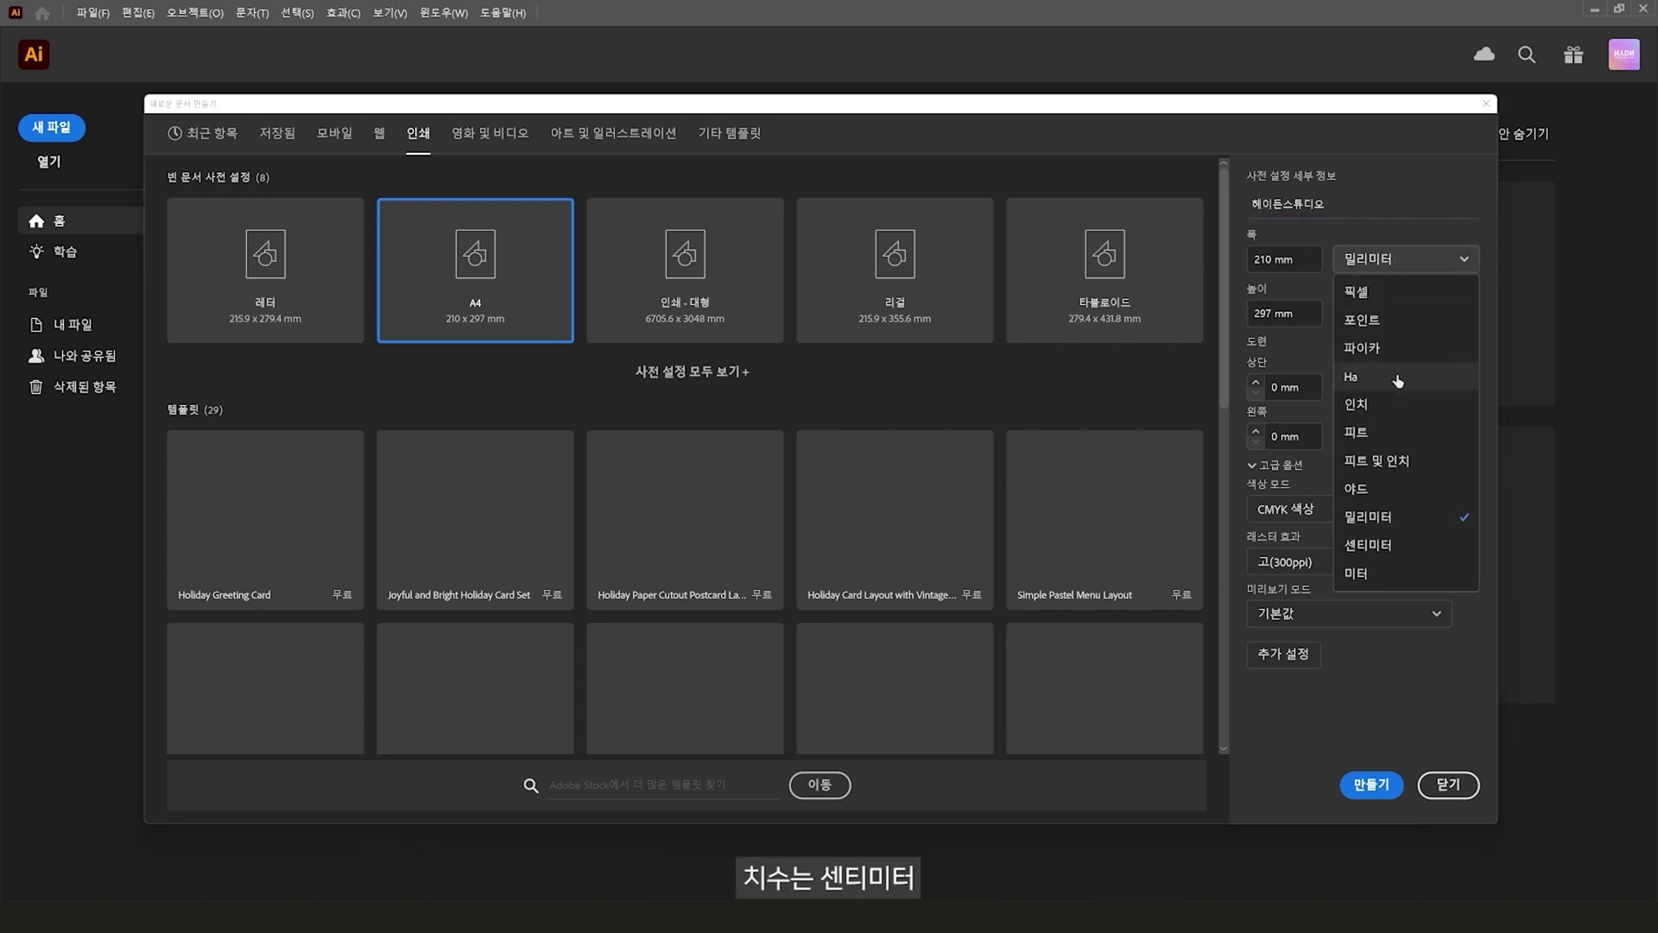
left_click(1415, 543)
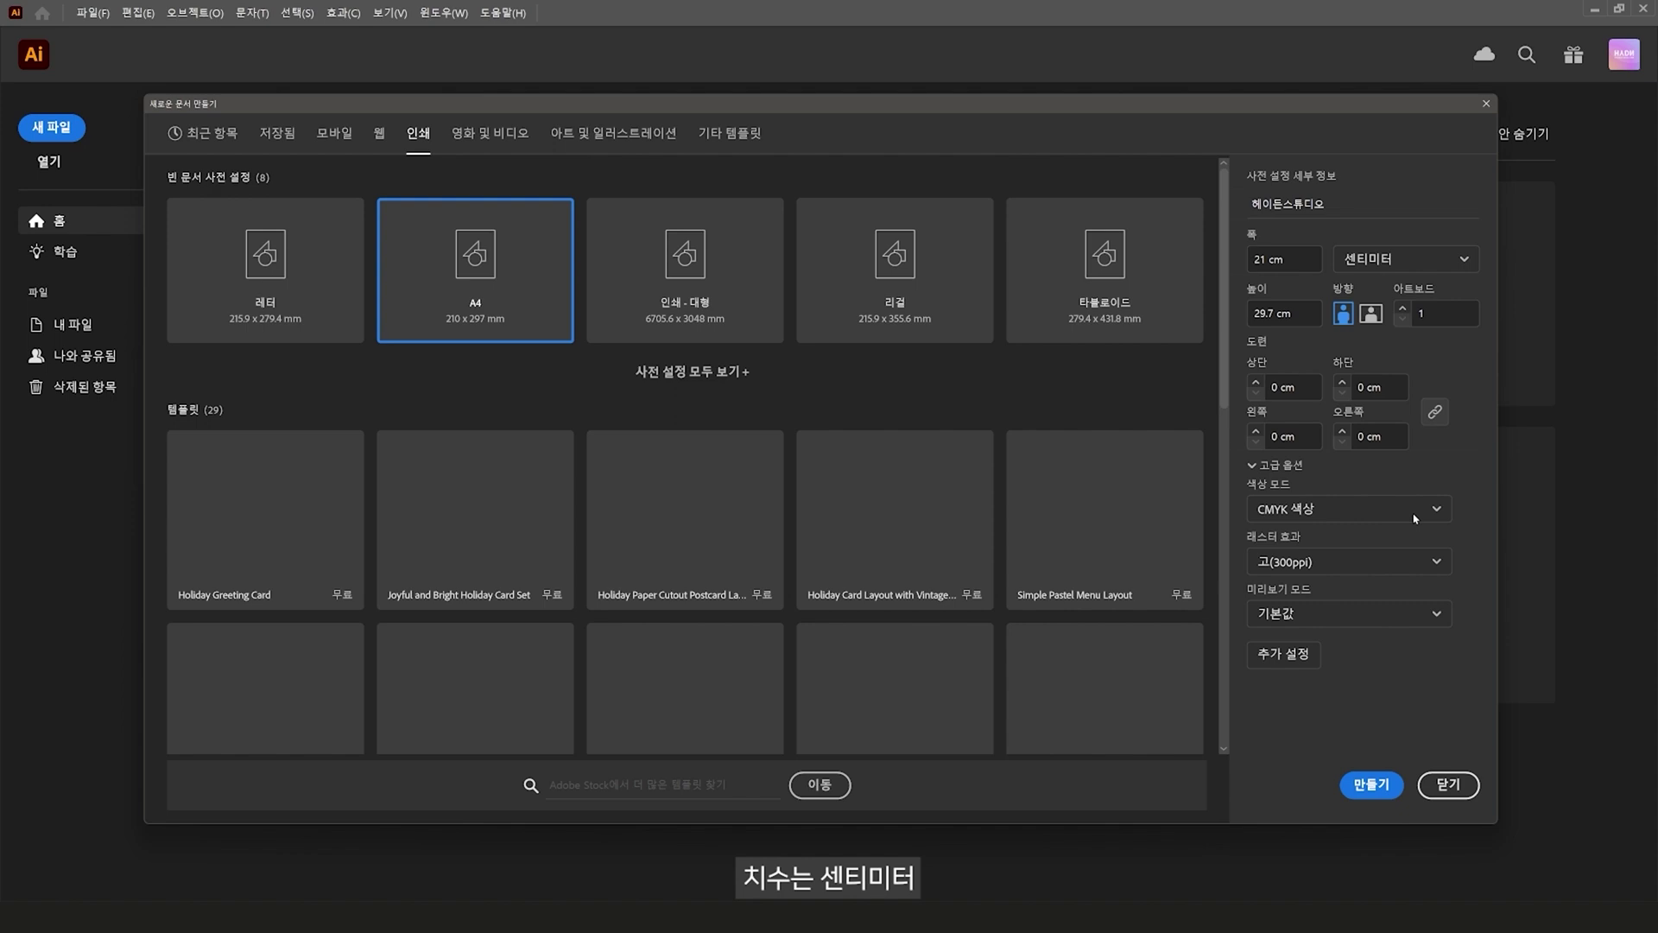
left_click(1370, 314)
left_click(1404, 309)
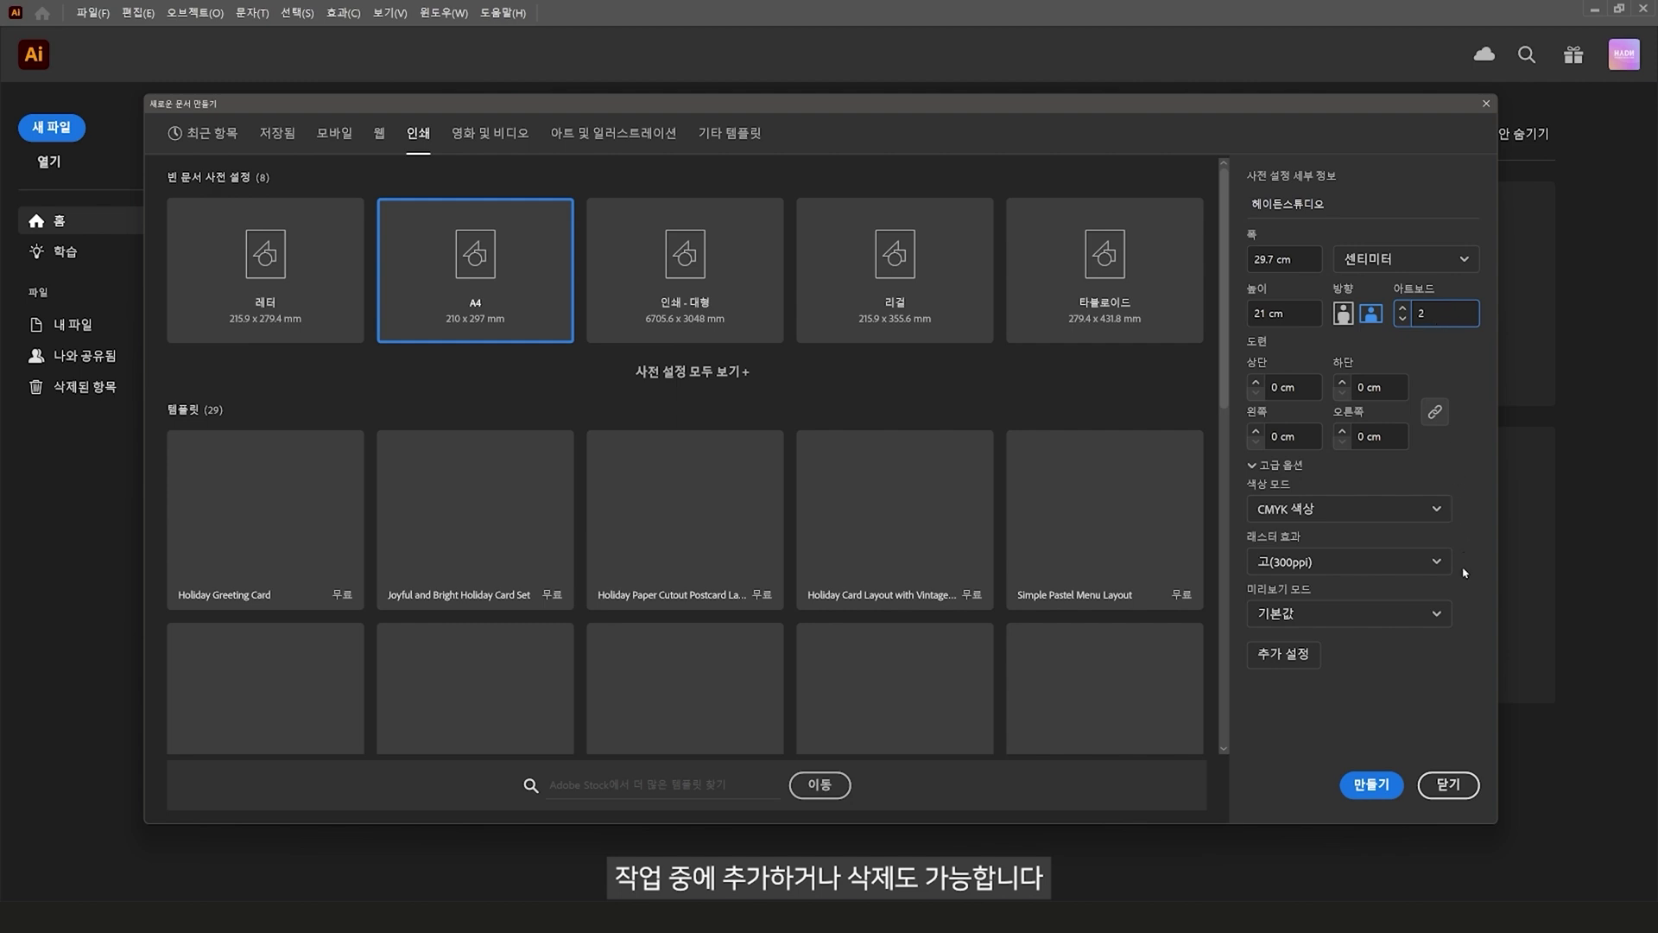
left_click(1385, 783)
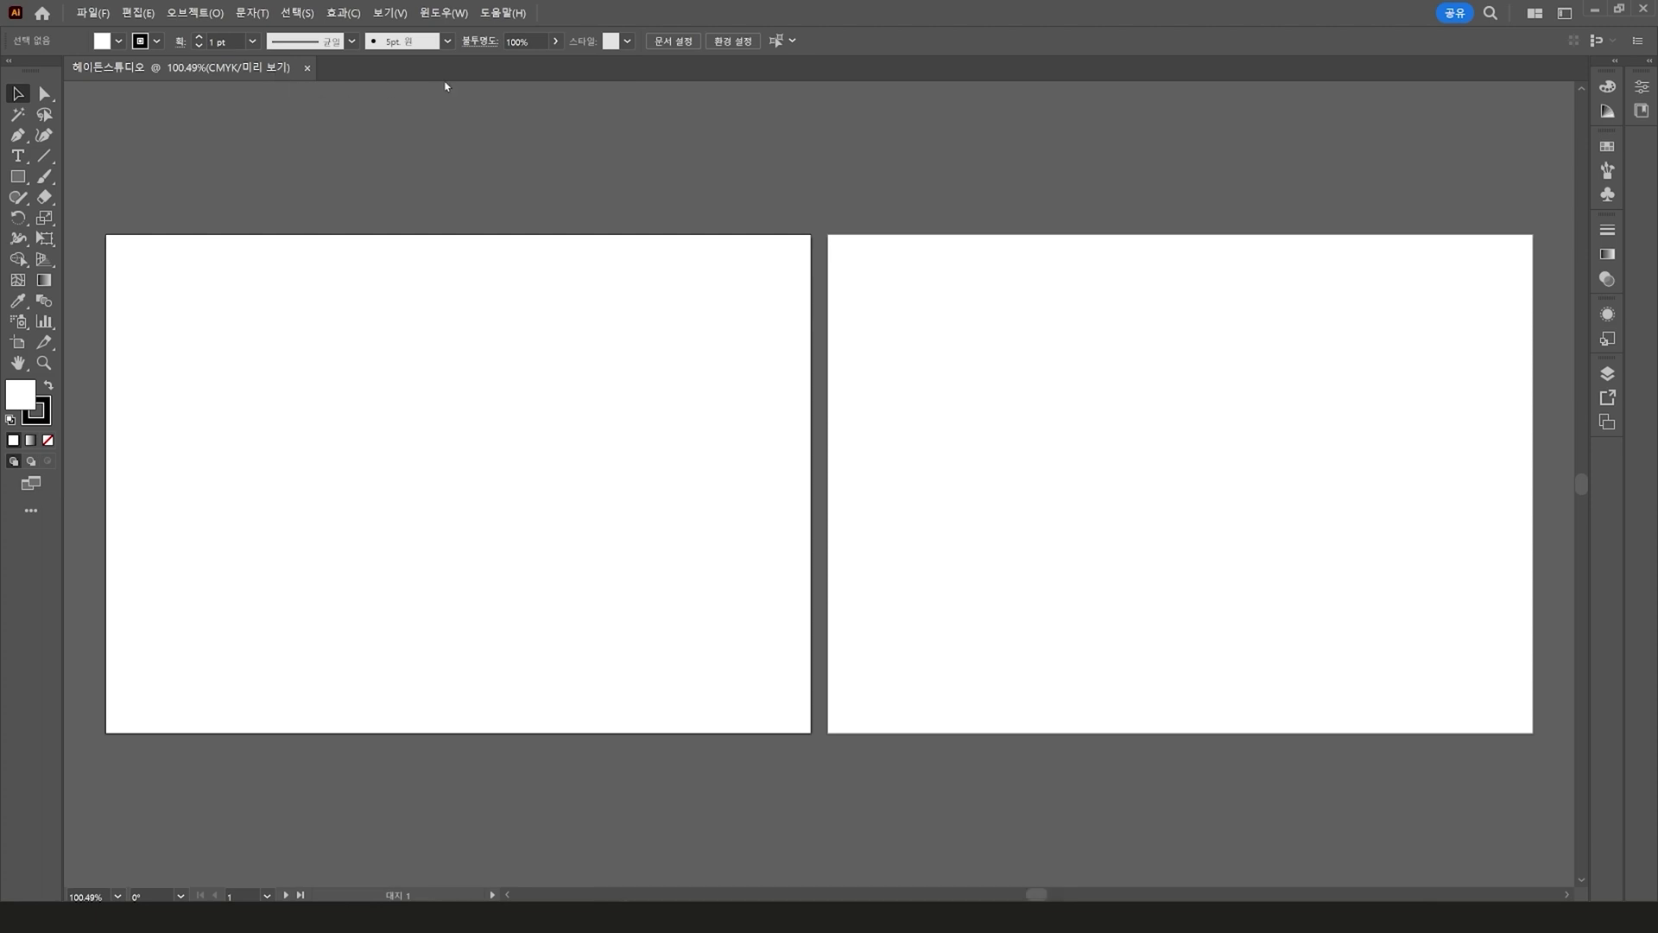
- In the Artboards panel, add a third artboard after 대지 2, then zoom out to view all three
left_click(446, 14)
mouse_move(548, 99)
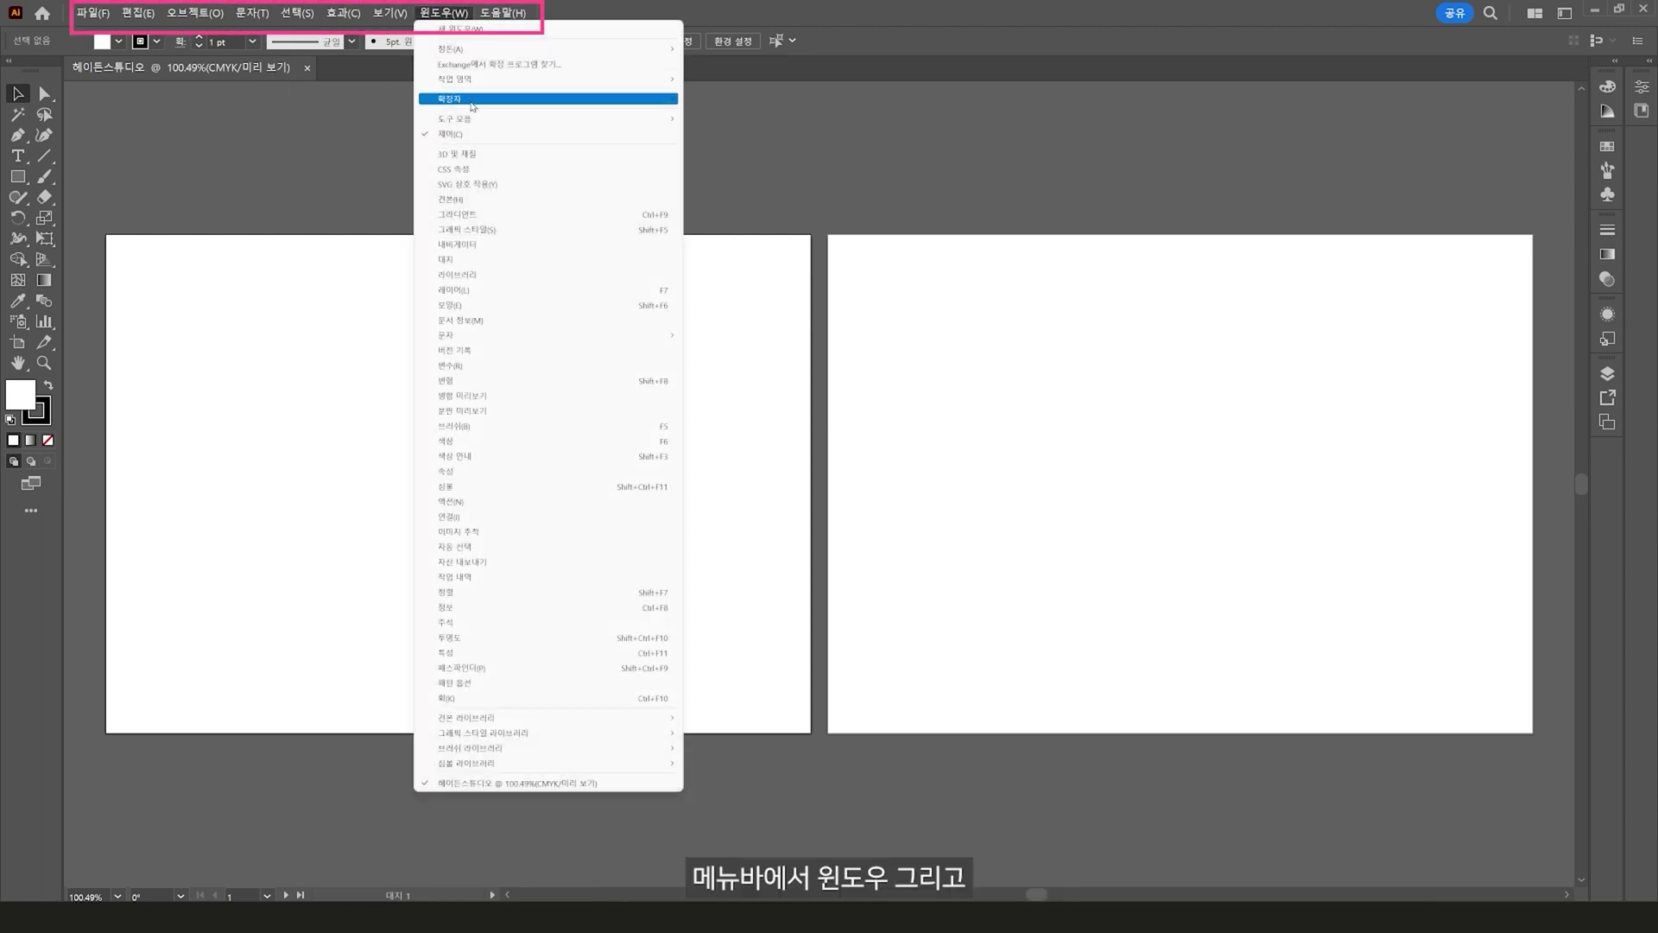
left_click(492, 259)
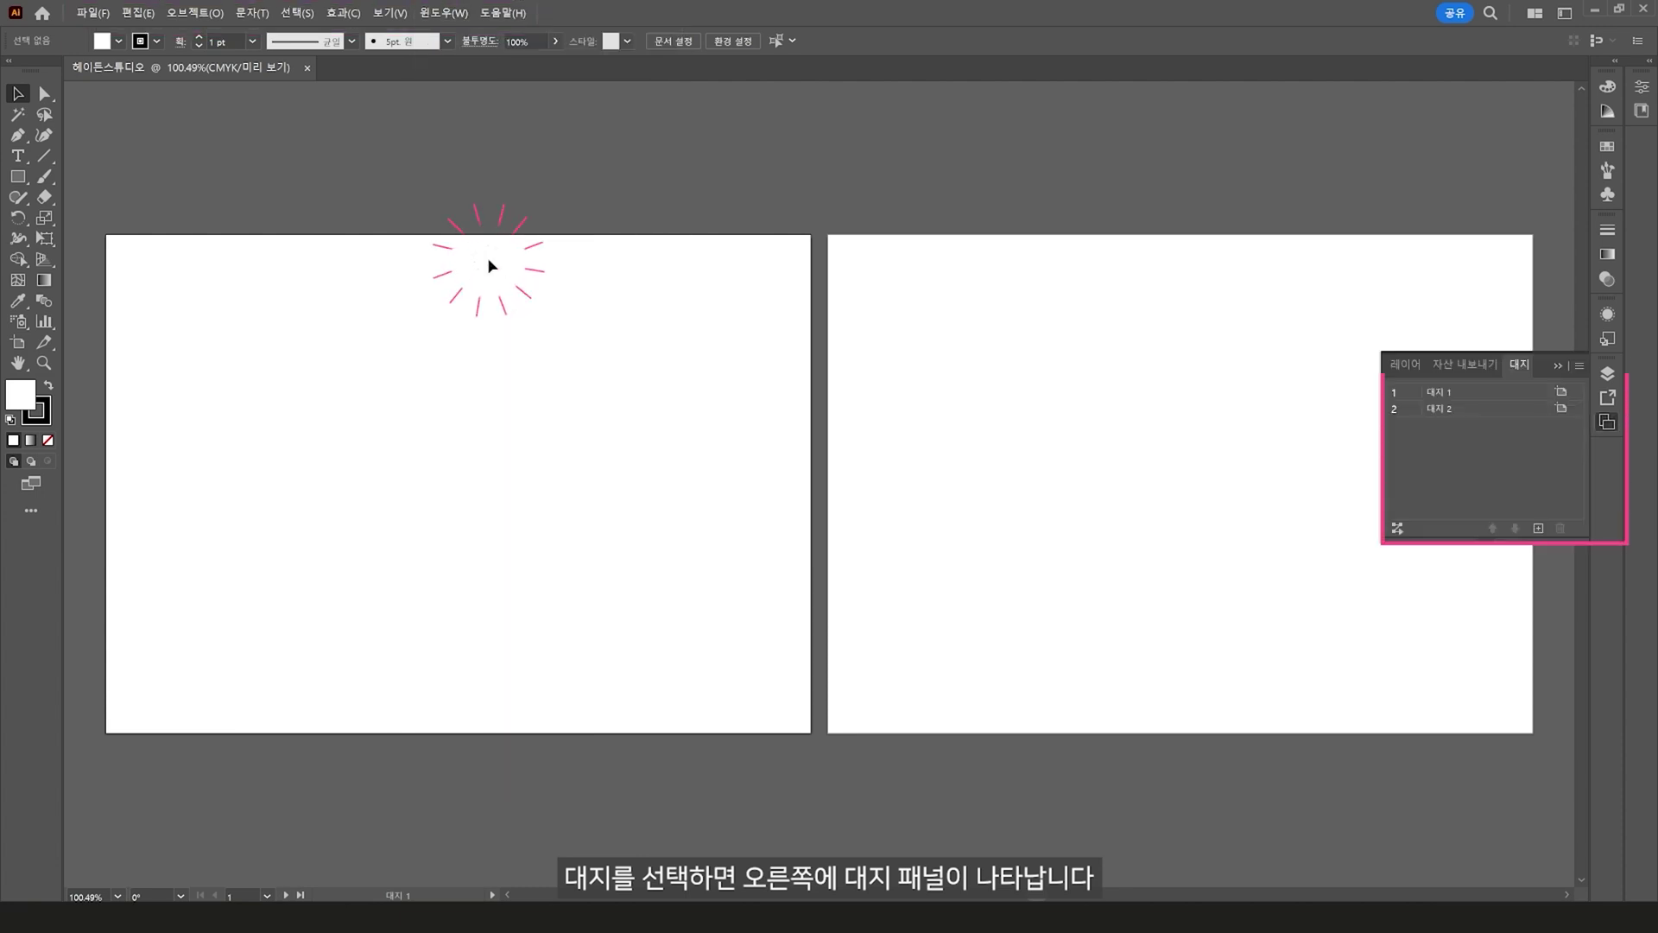
left_click(1474, 409)
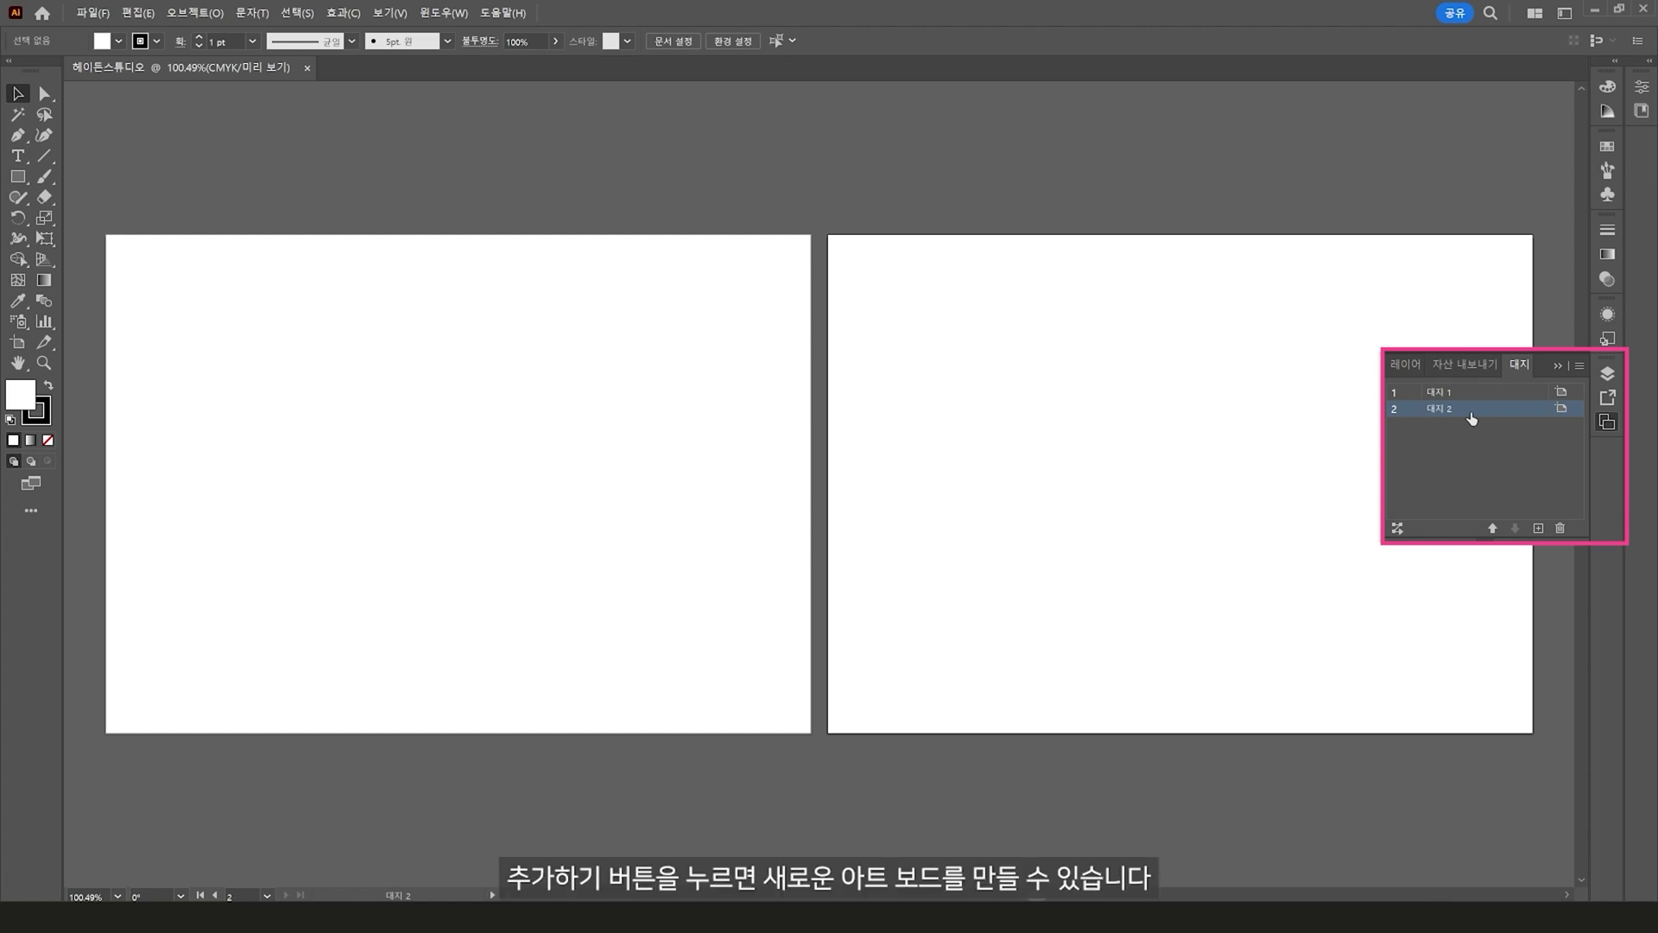
left_click(1539, 529)
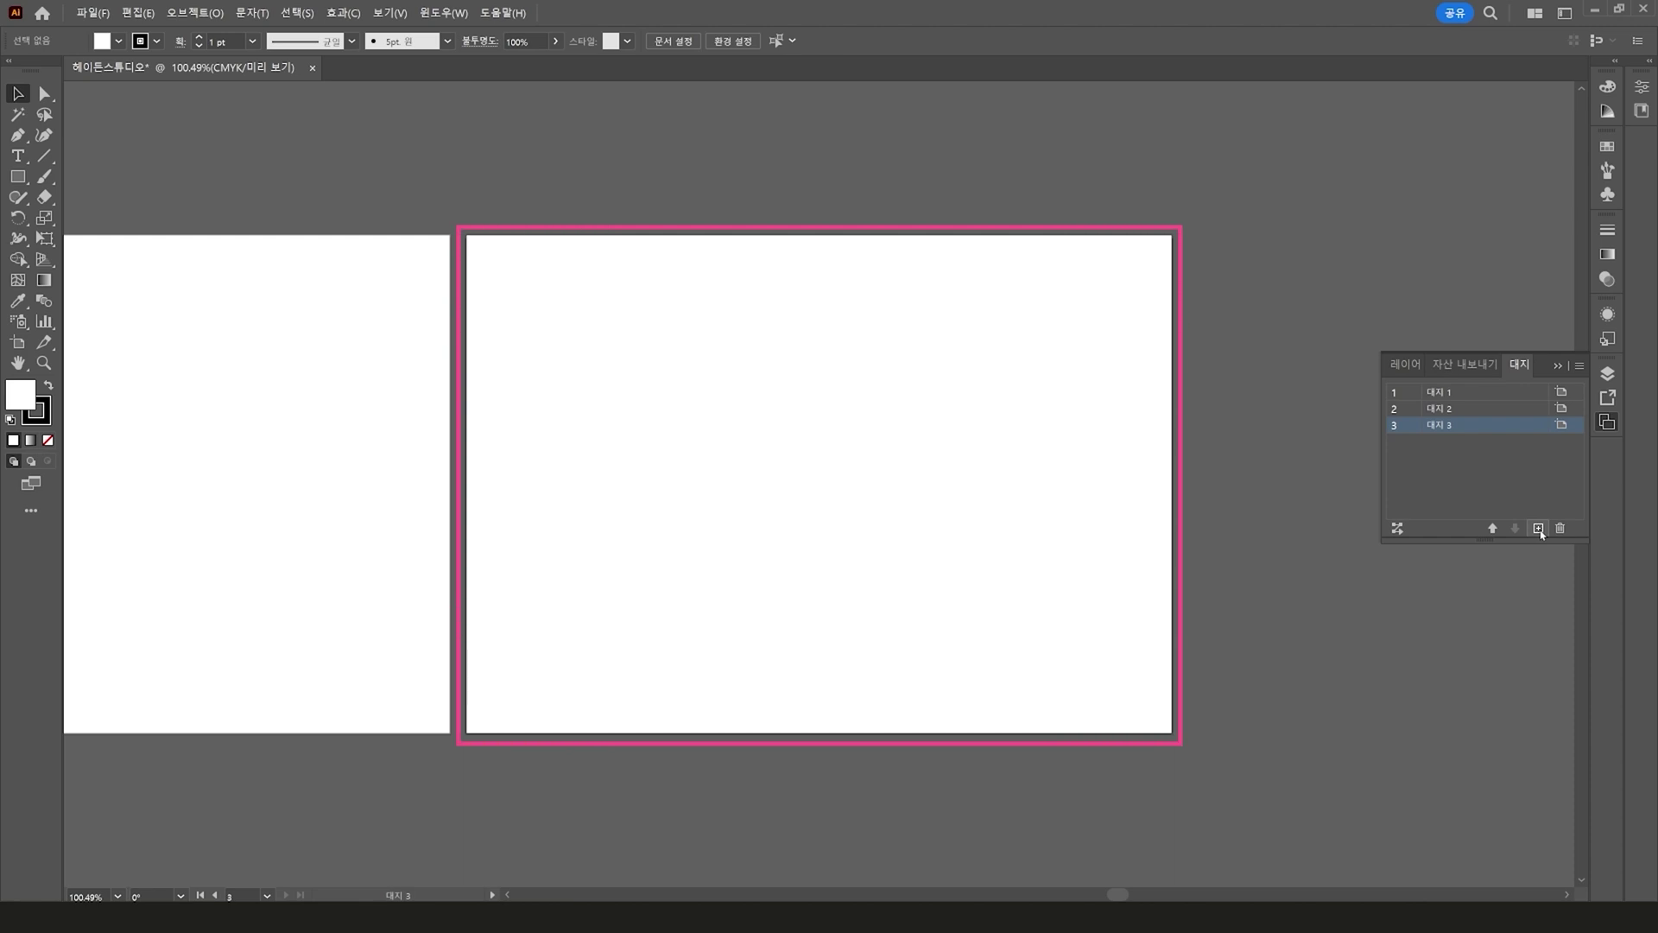
key("ctrl+minus")
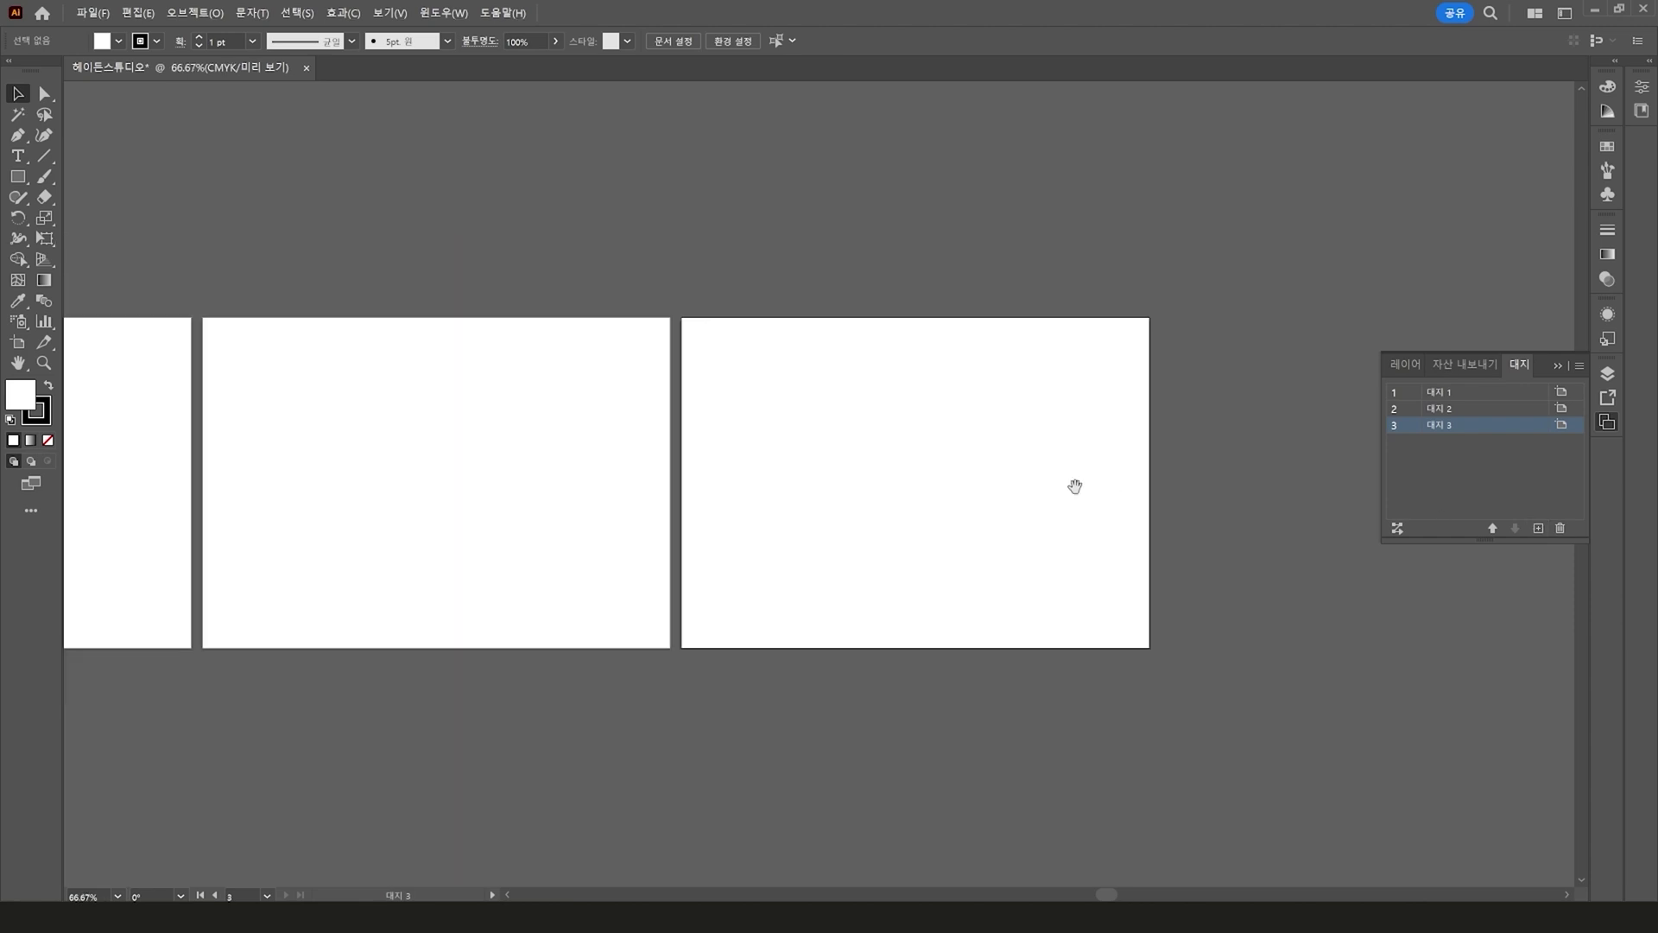
left_click_drag(1075, 485, 1375, 402)
left_click(1442, 392)
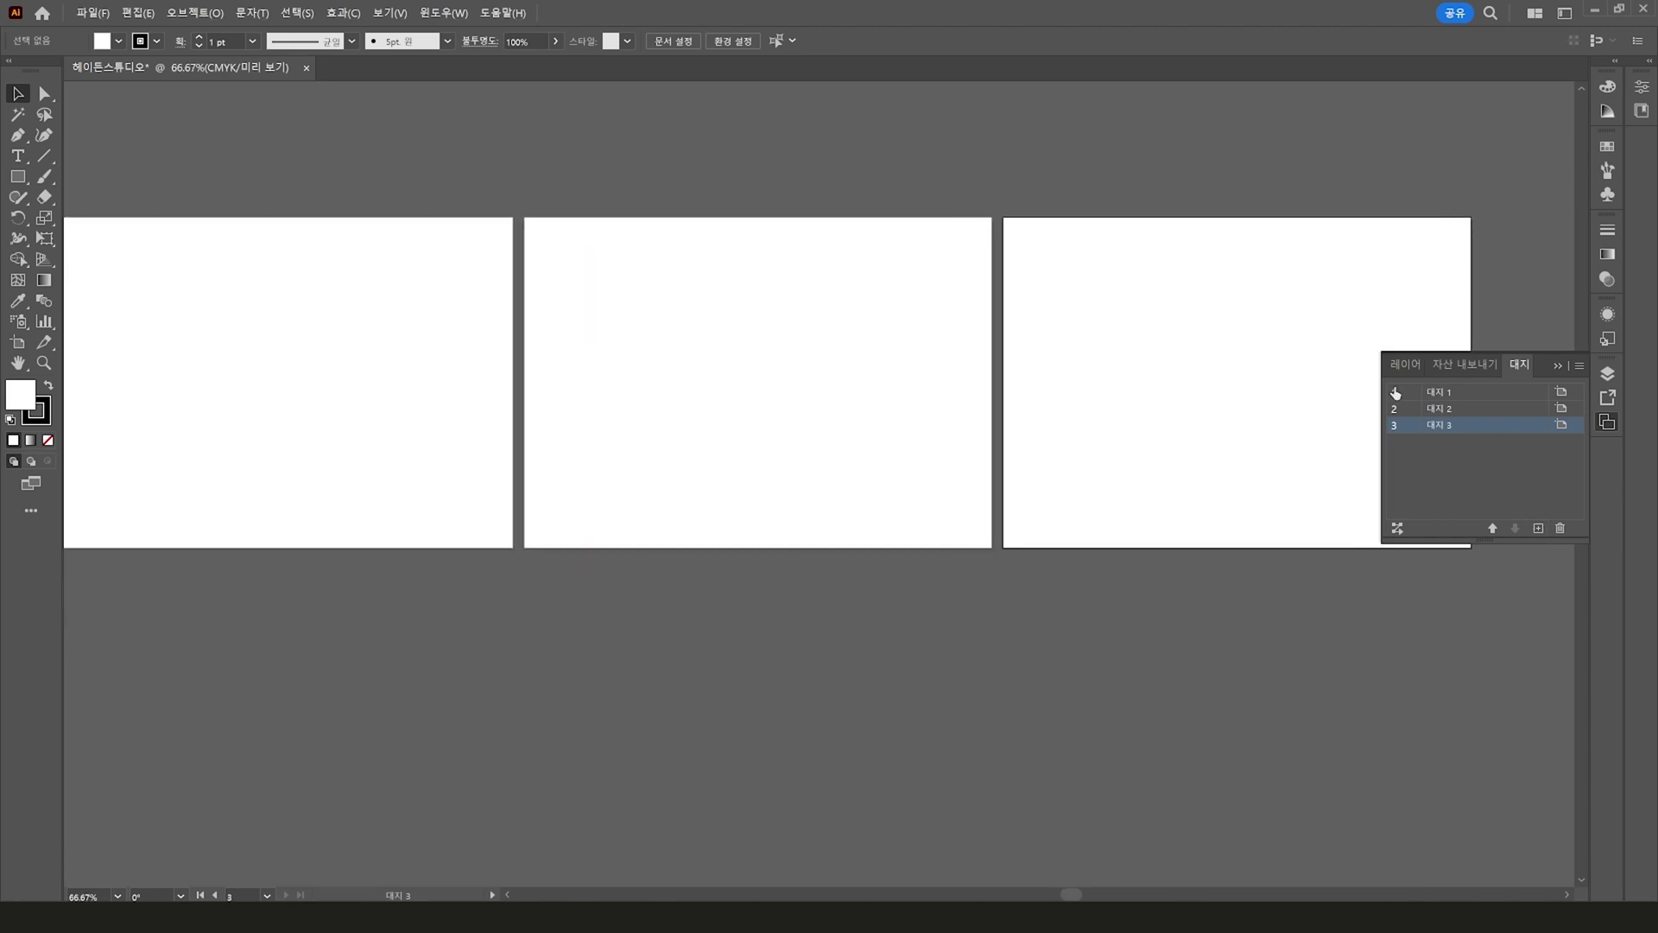
- Rename the first artboard to 아트보드
double_click(1450, 393)
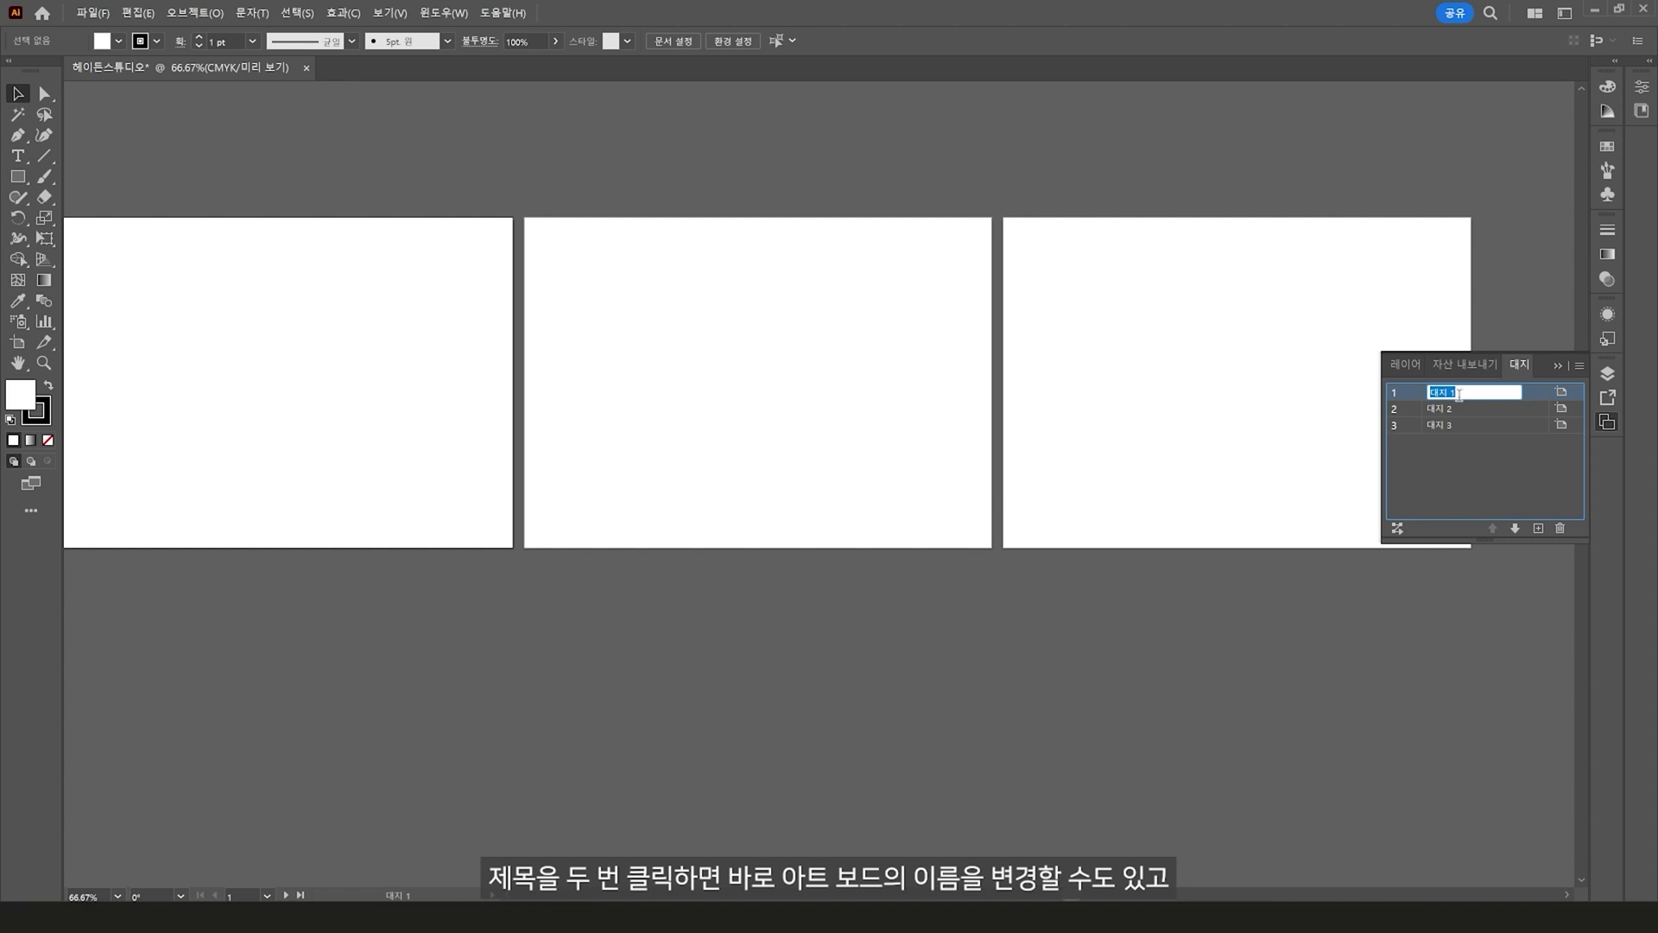
type("아트보드")
key("Return")
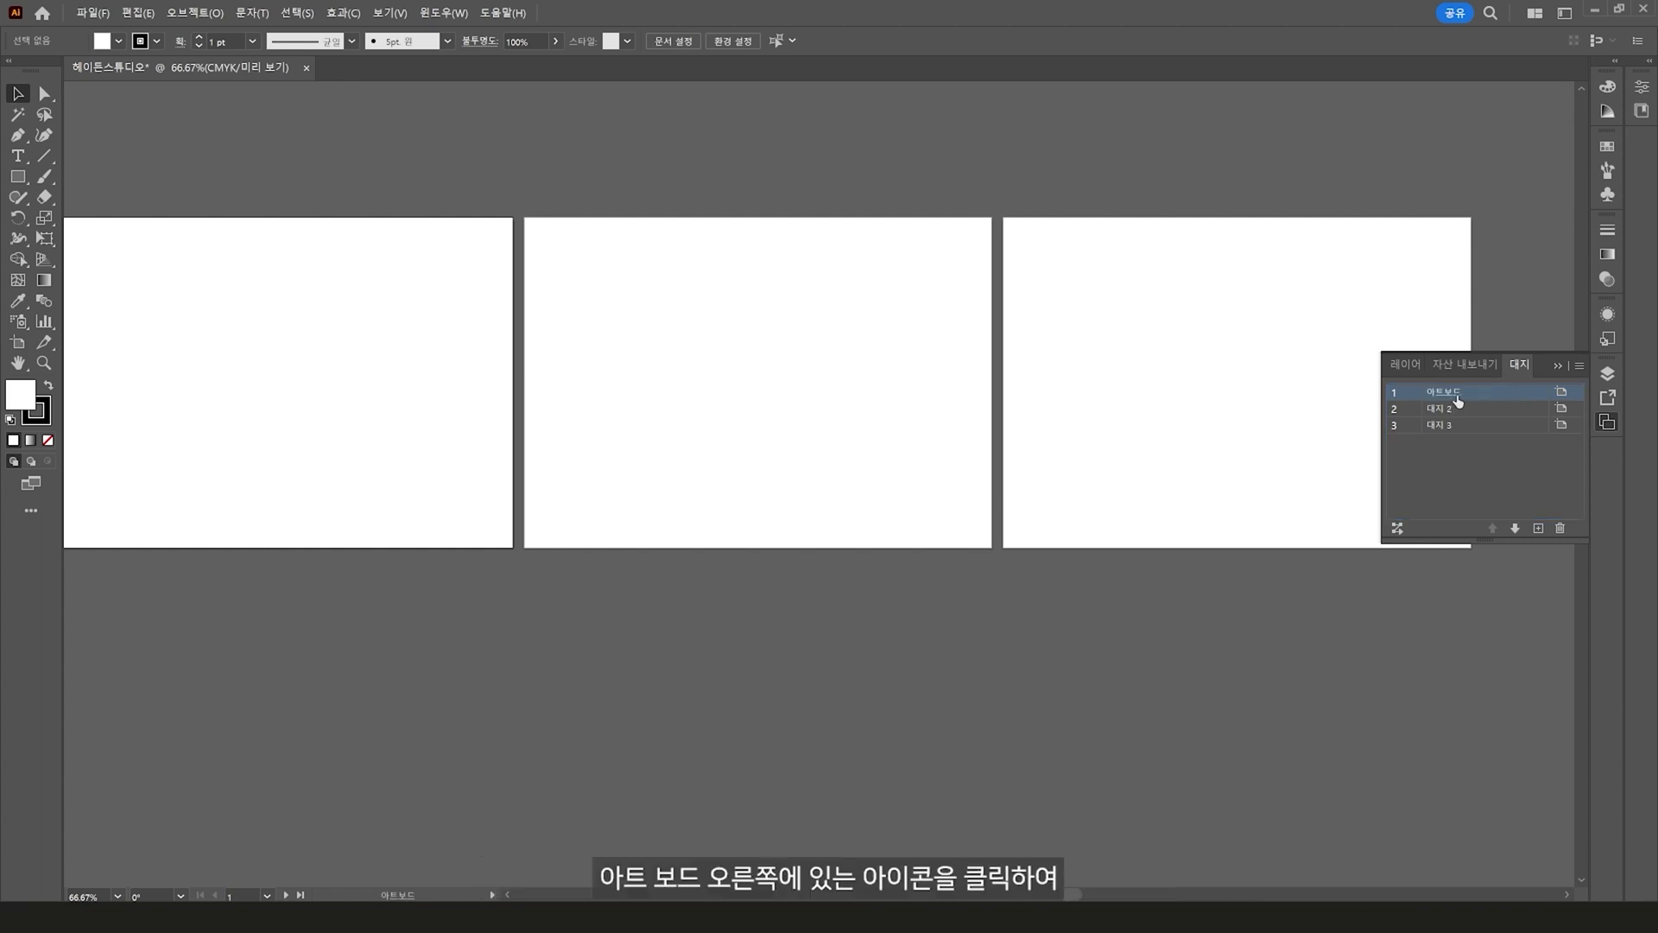
- Delete the 아트보드 artboard via Artboard Options, leaving 대지 2 and 대지 3, and collapse the panel
left_click(1561, 394)
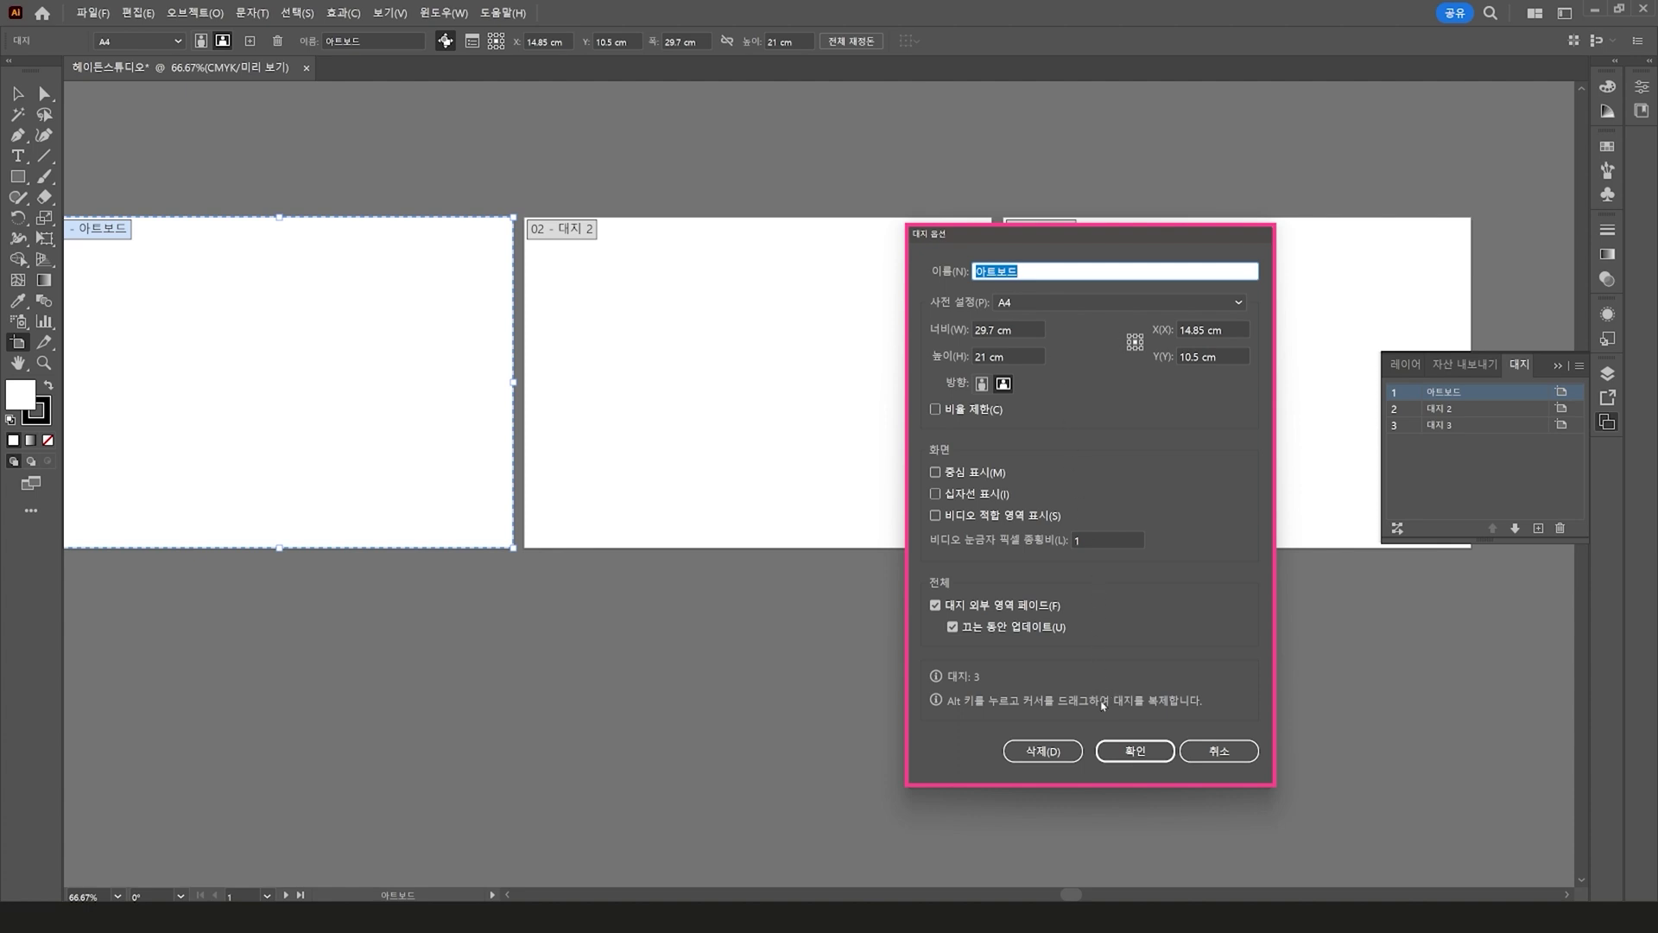
left_click(1047, 752)
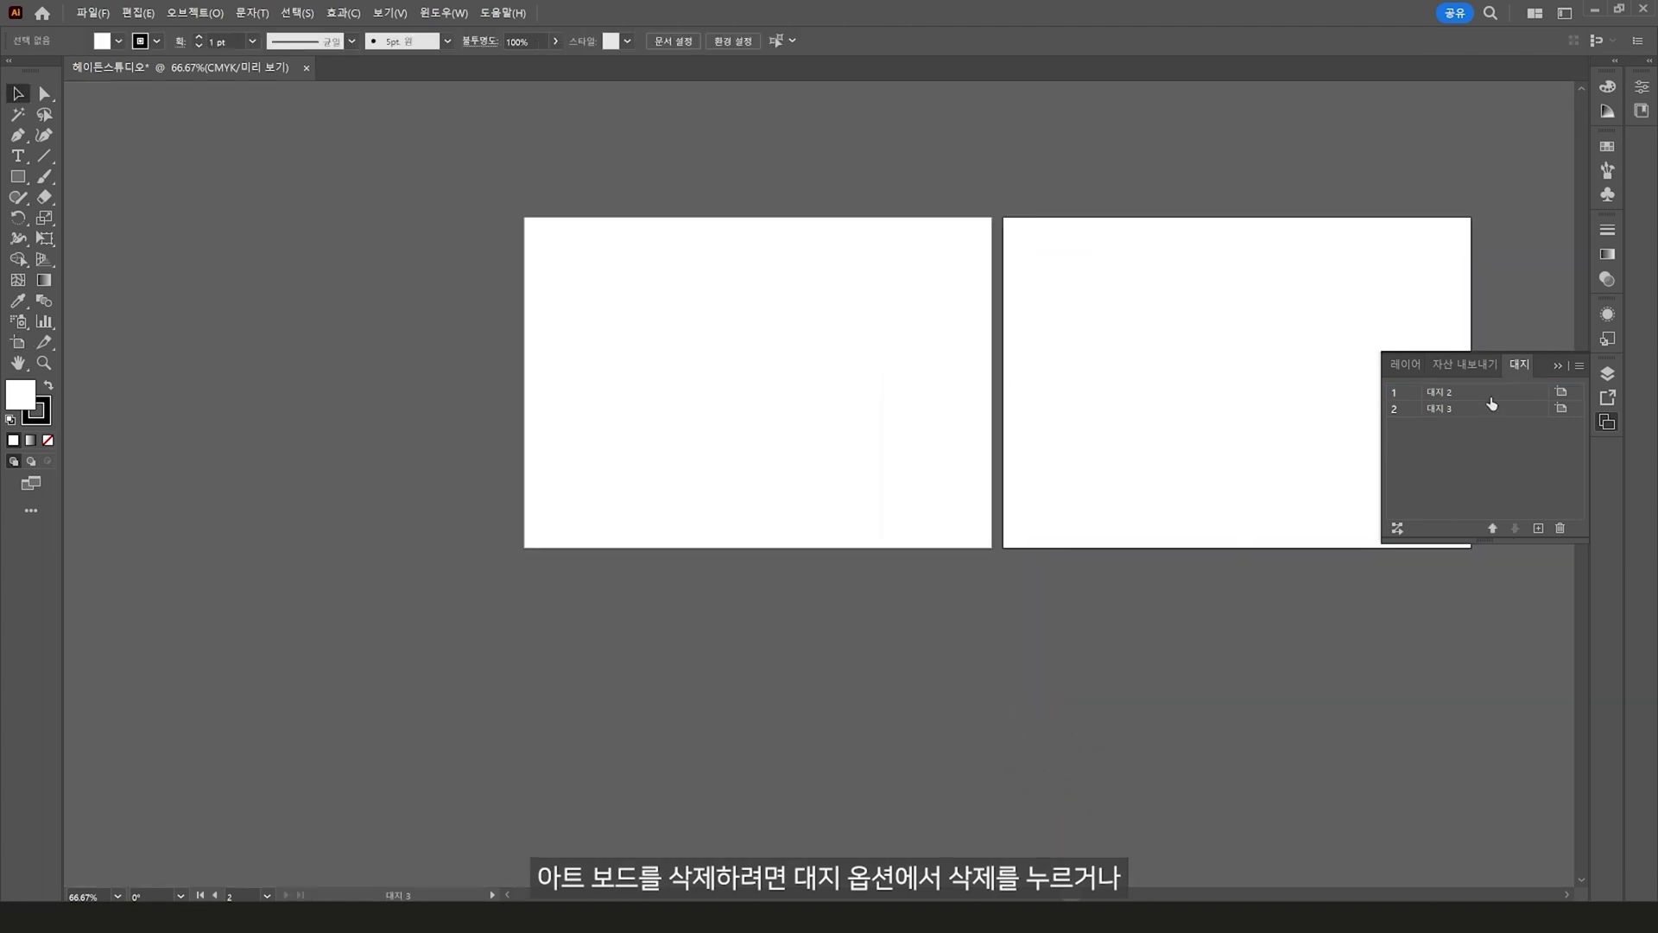
left_click(1491, 395)
left_click(1559, 528)
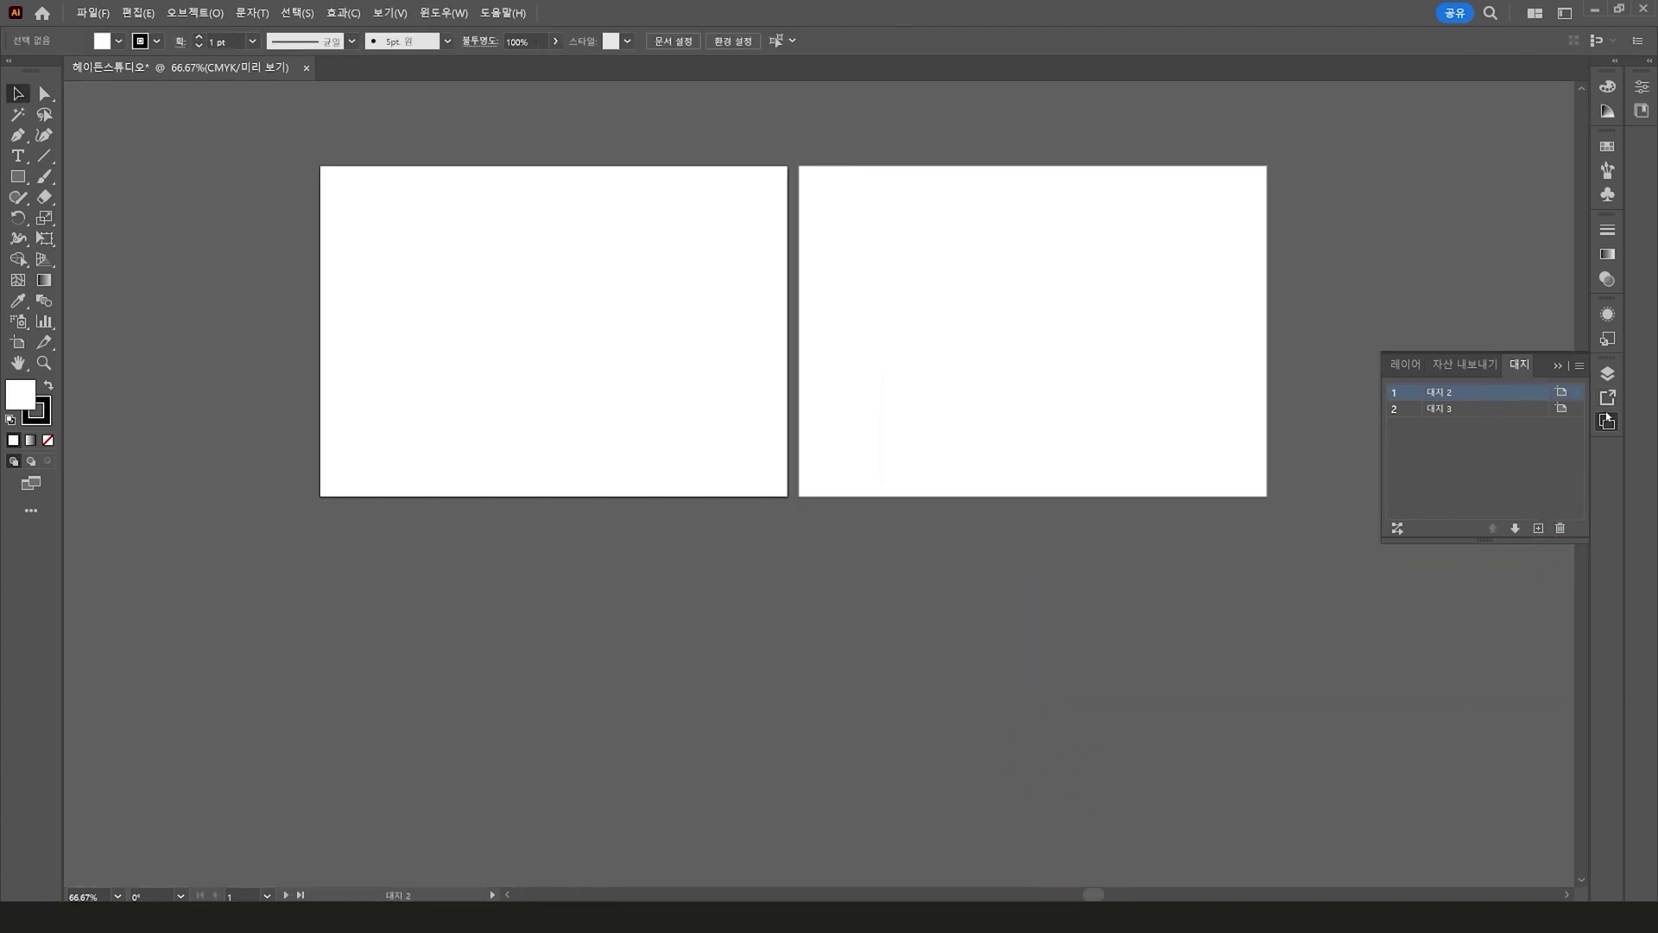
left_click(1607, 421)
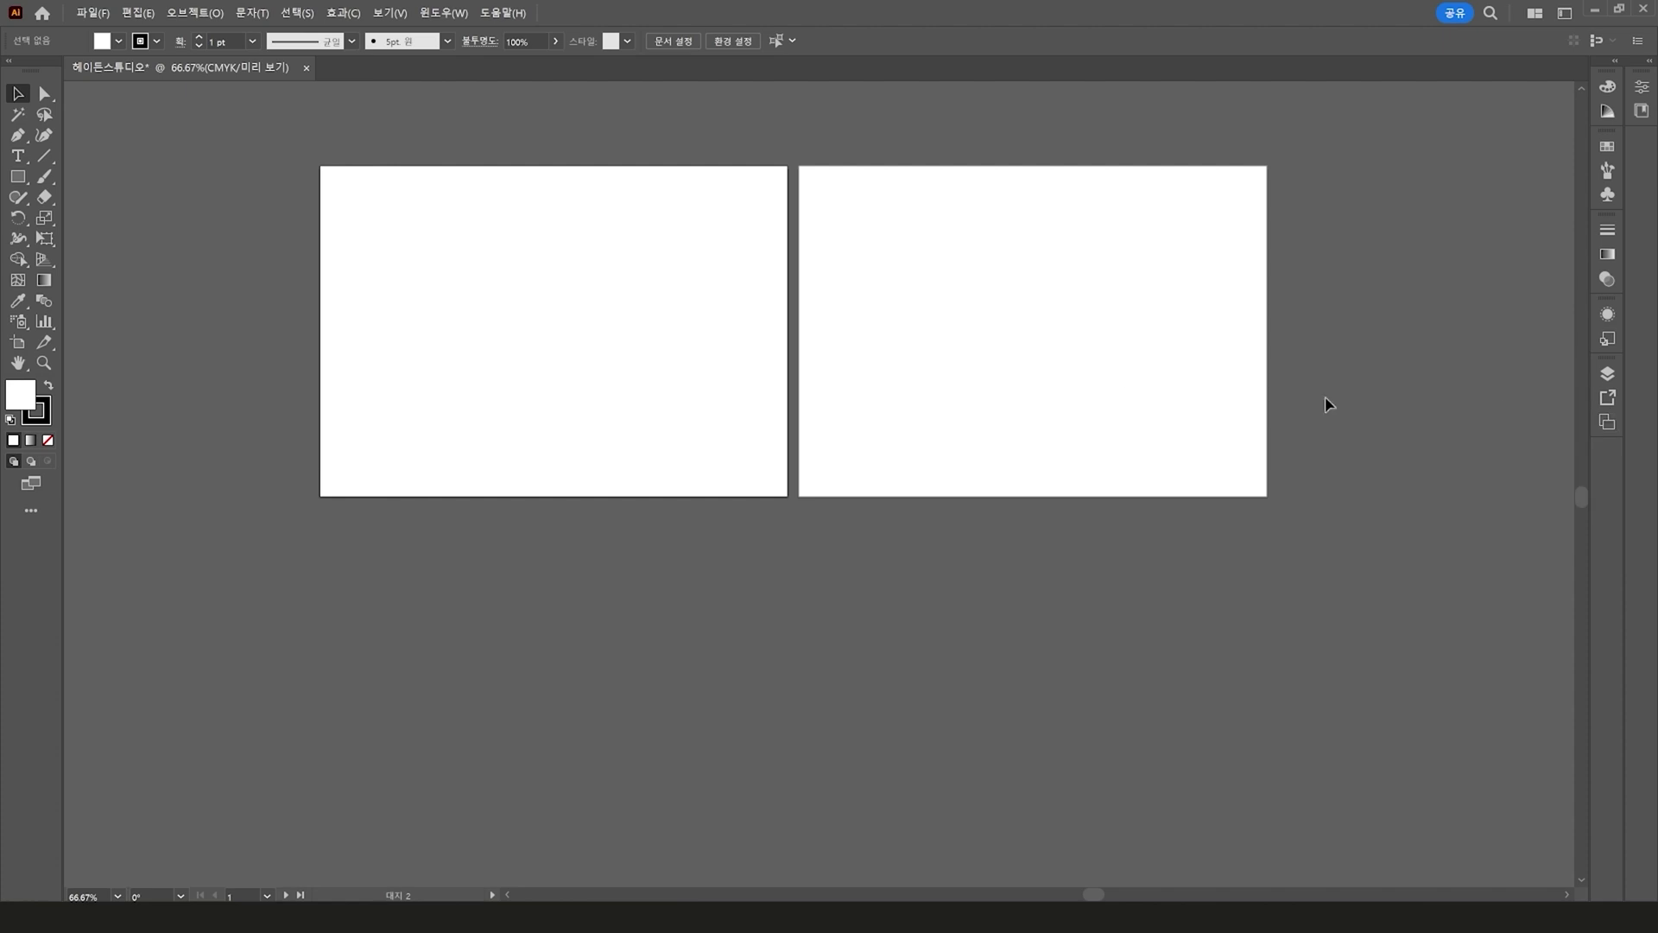
- Draw artboard 대지 4 with the Artboard tool, shrink it slightly, and move it beneath 대지 3
left_click(19, 342)
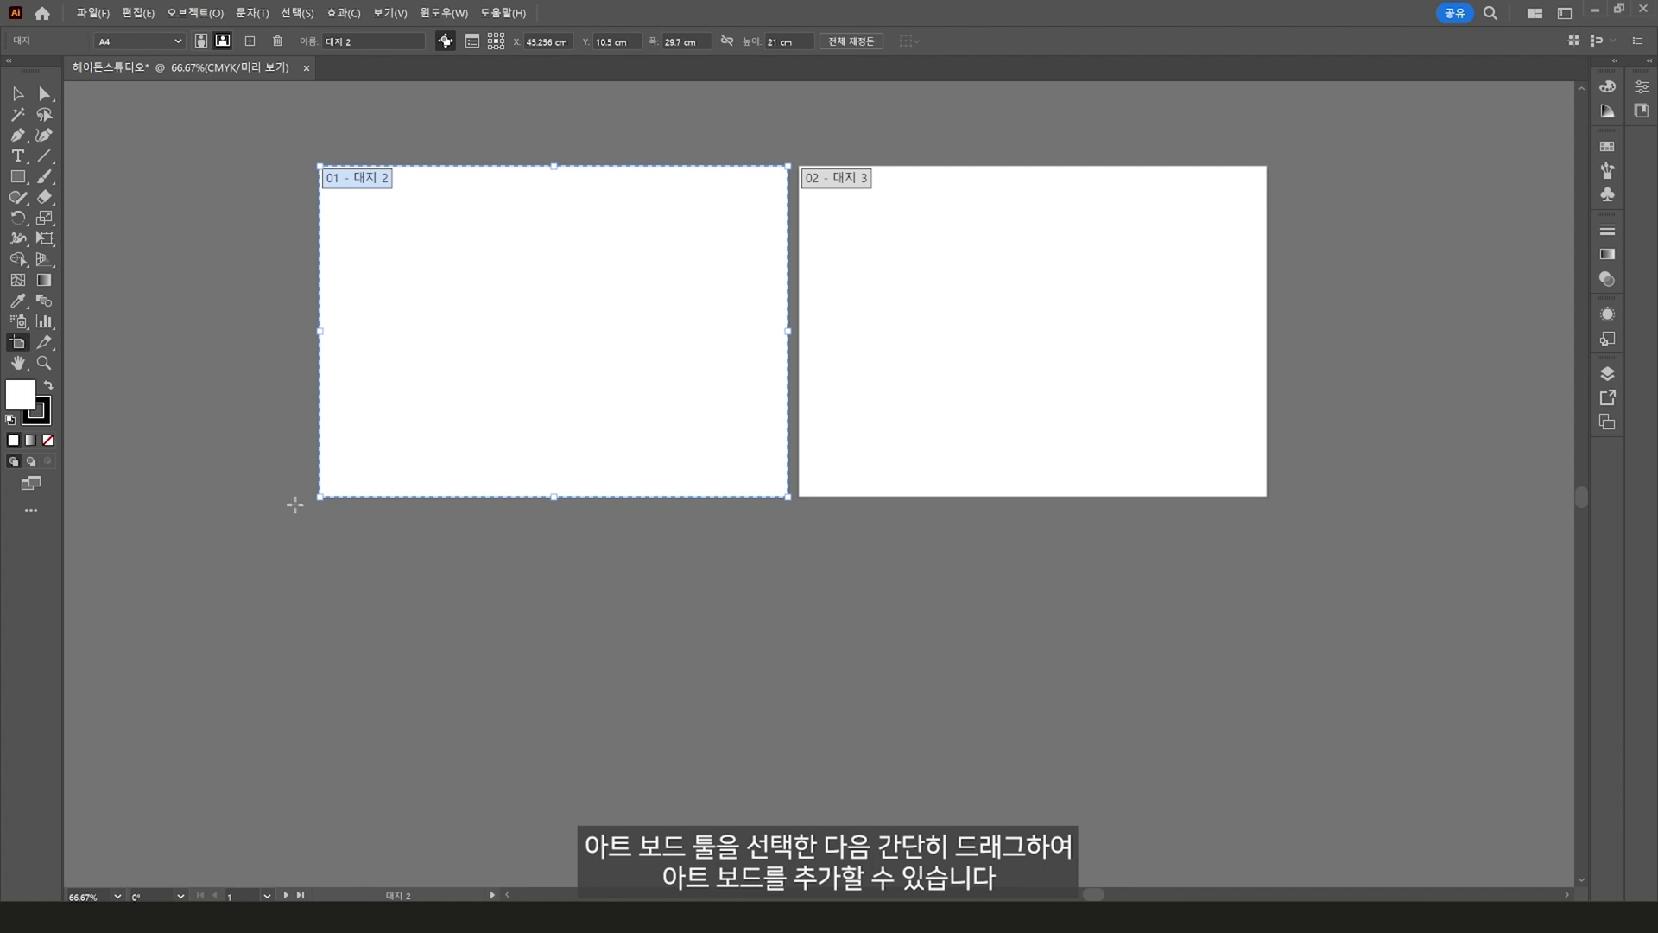
left_click_drag(319, 516, 785, 846)
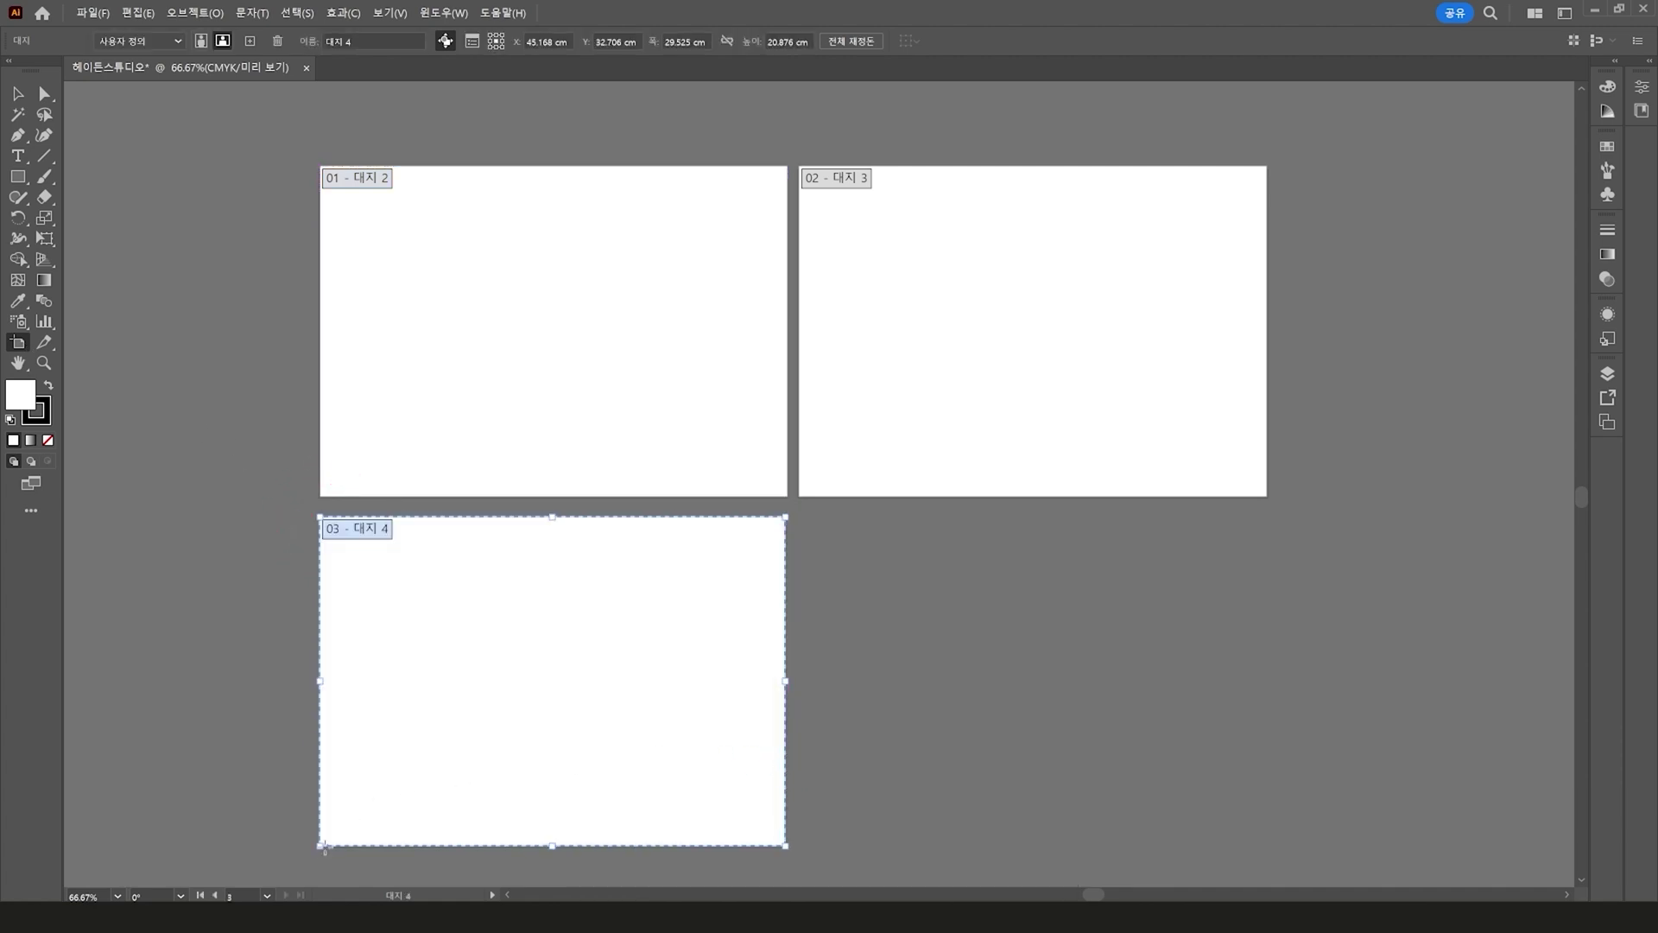
mouse_move(320, 846)
left_mouse_down()
mouse_move(528, 686)
mouse_move(320, 822)
left_mouse_up()
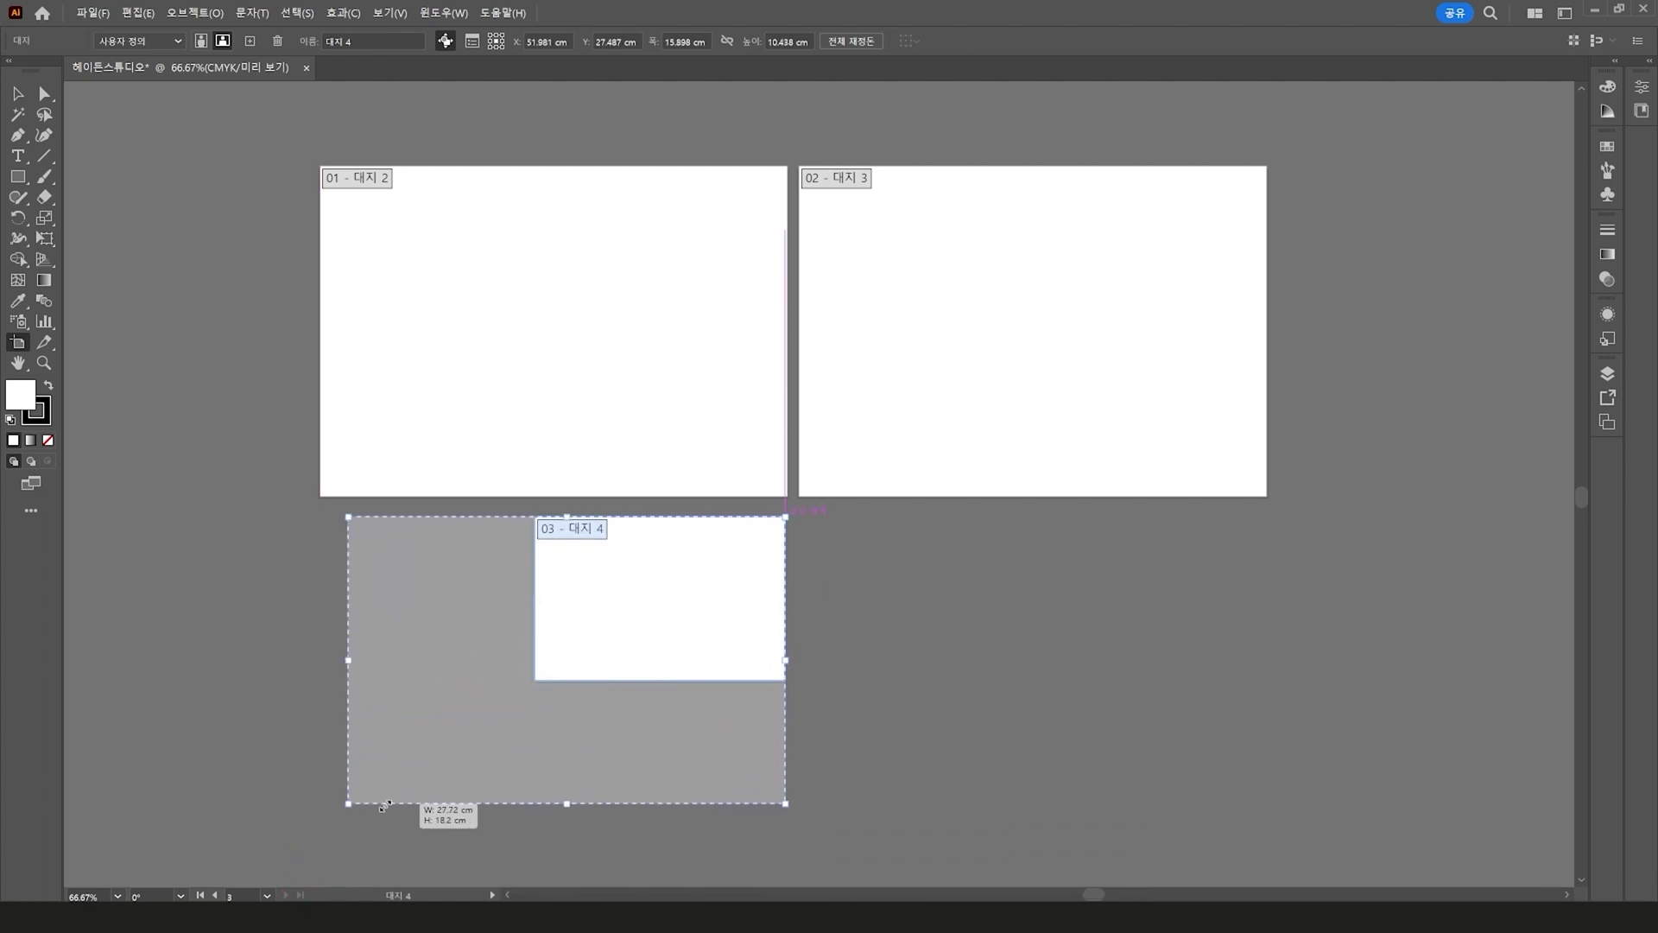
left_click_drag(491, 731, 990, 712)
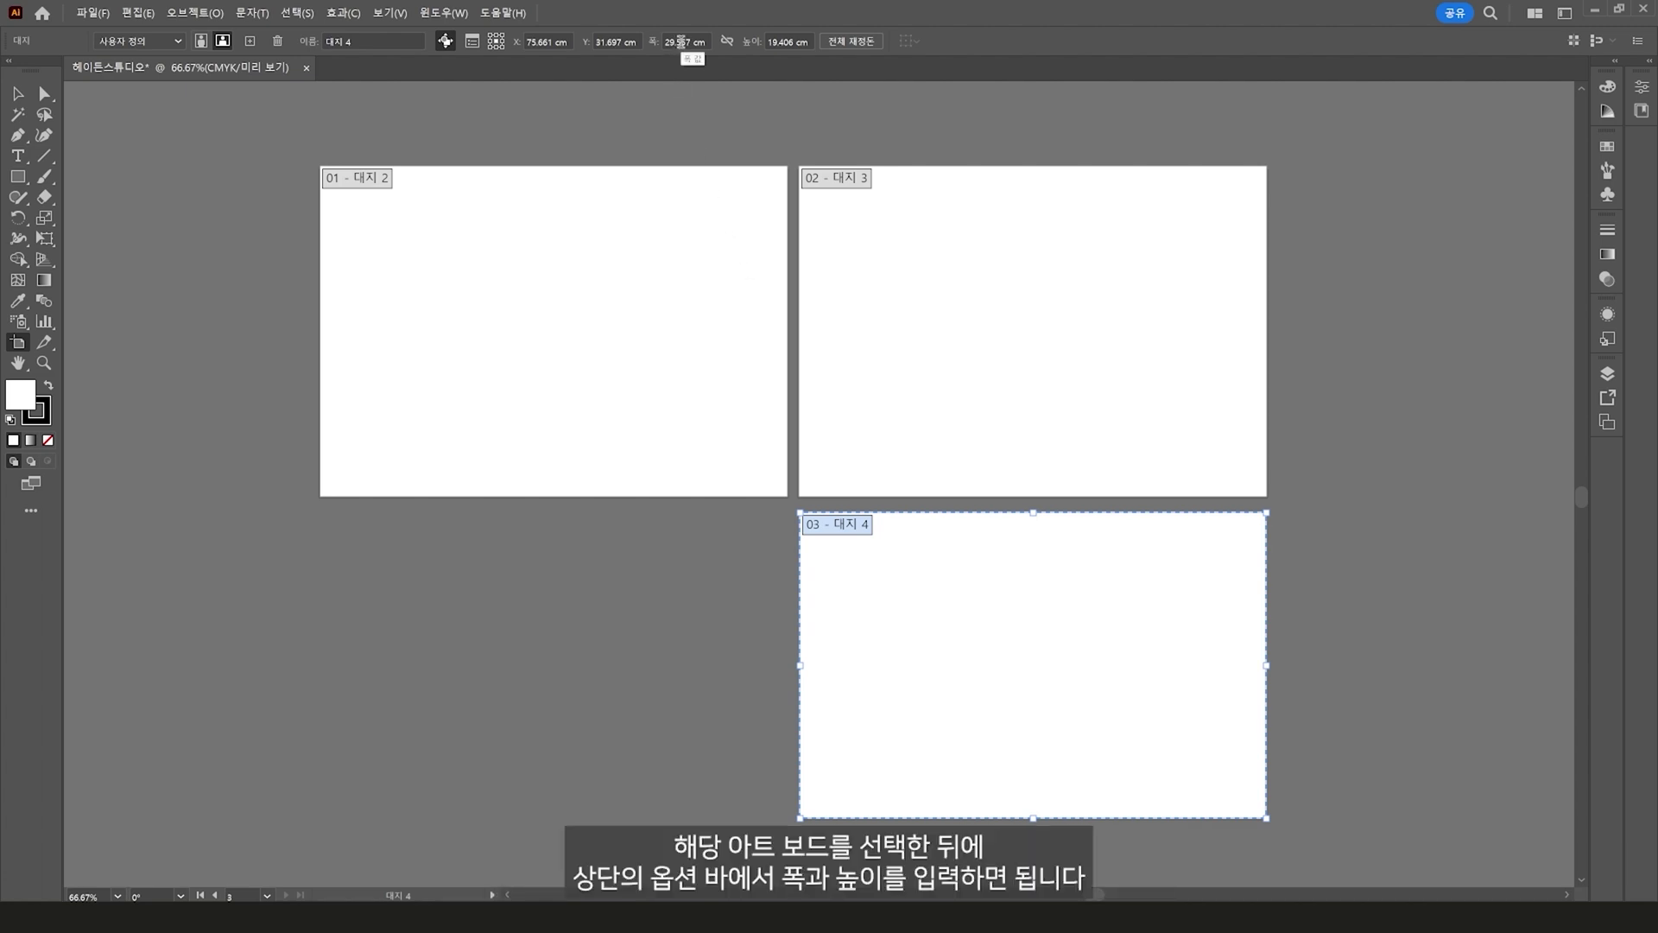
- Set 대지 4's width and height to 20 cm each, then leave the Artboard tool
left_click(679, 40)
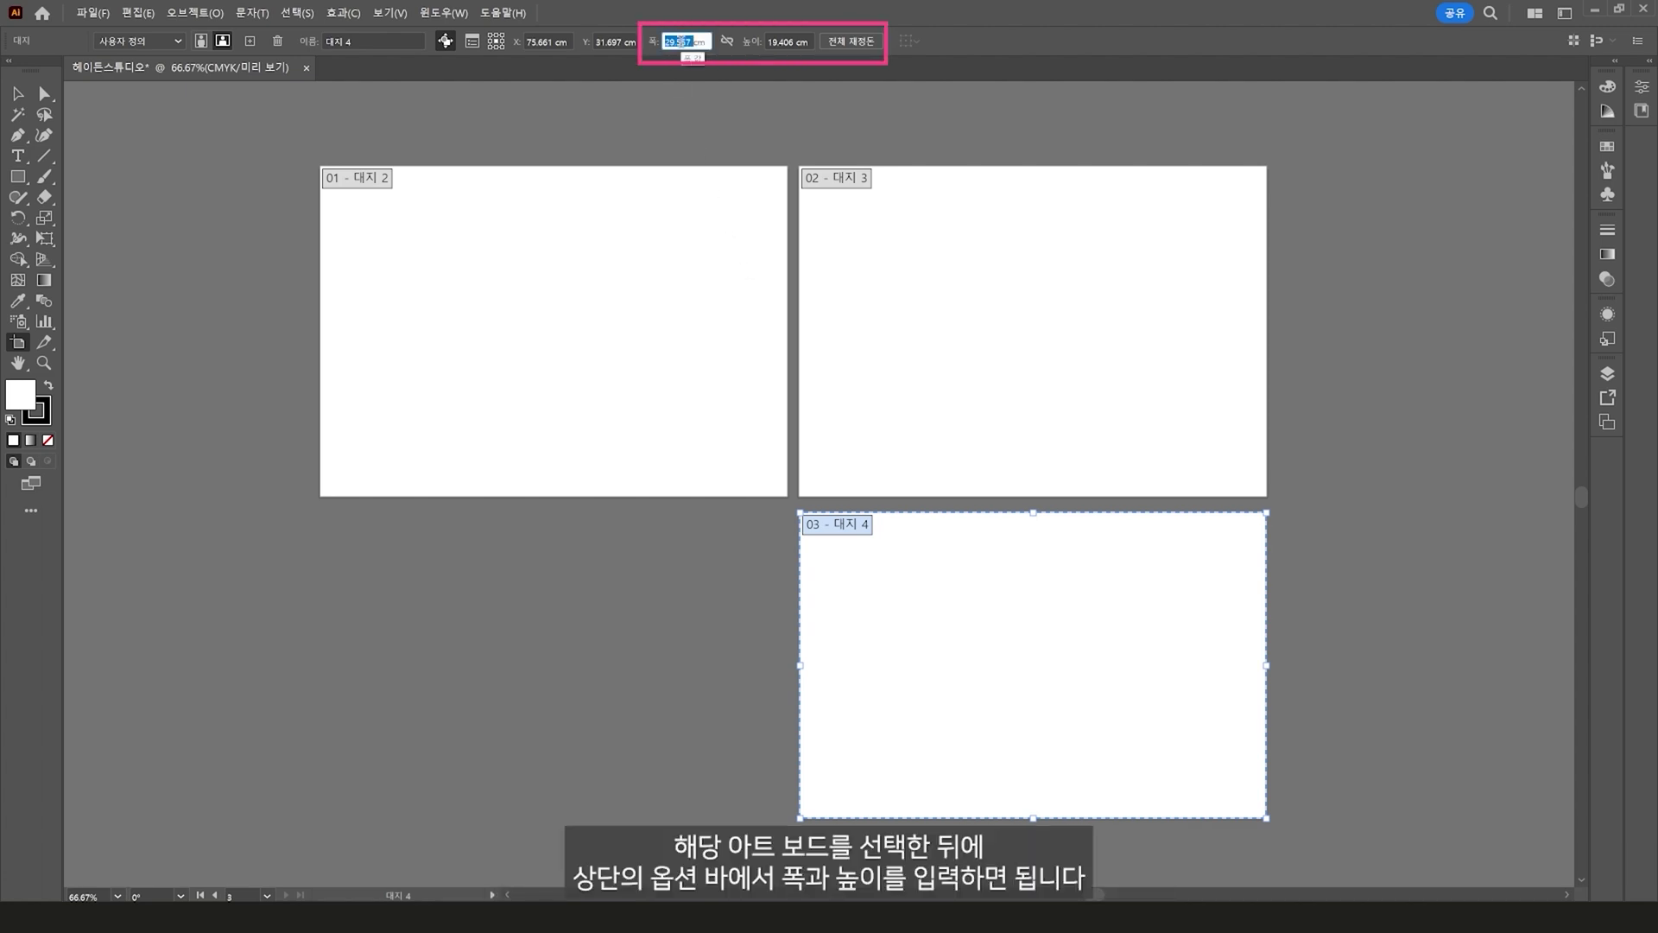
type("20cm")
key("Return")
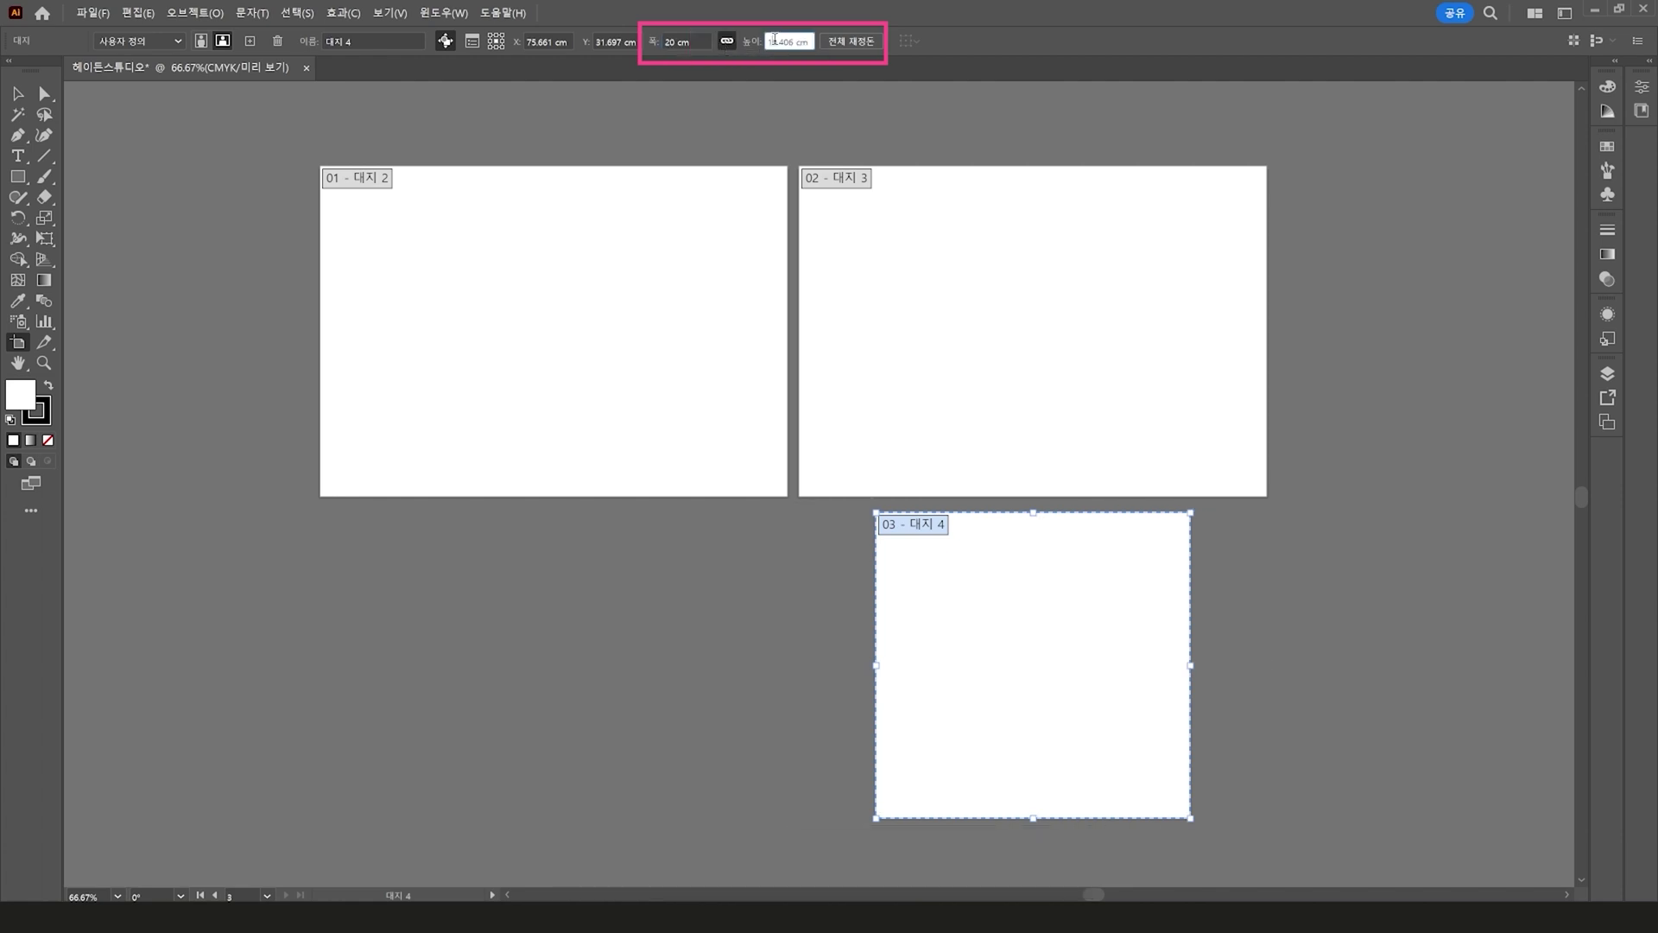
left_click(775, 41)
type("20cm")
key("Return")
key("Escape")
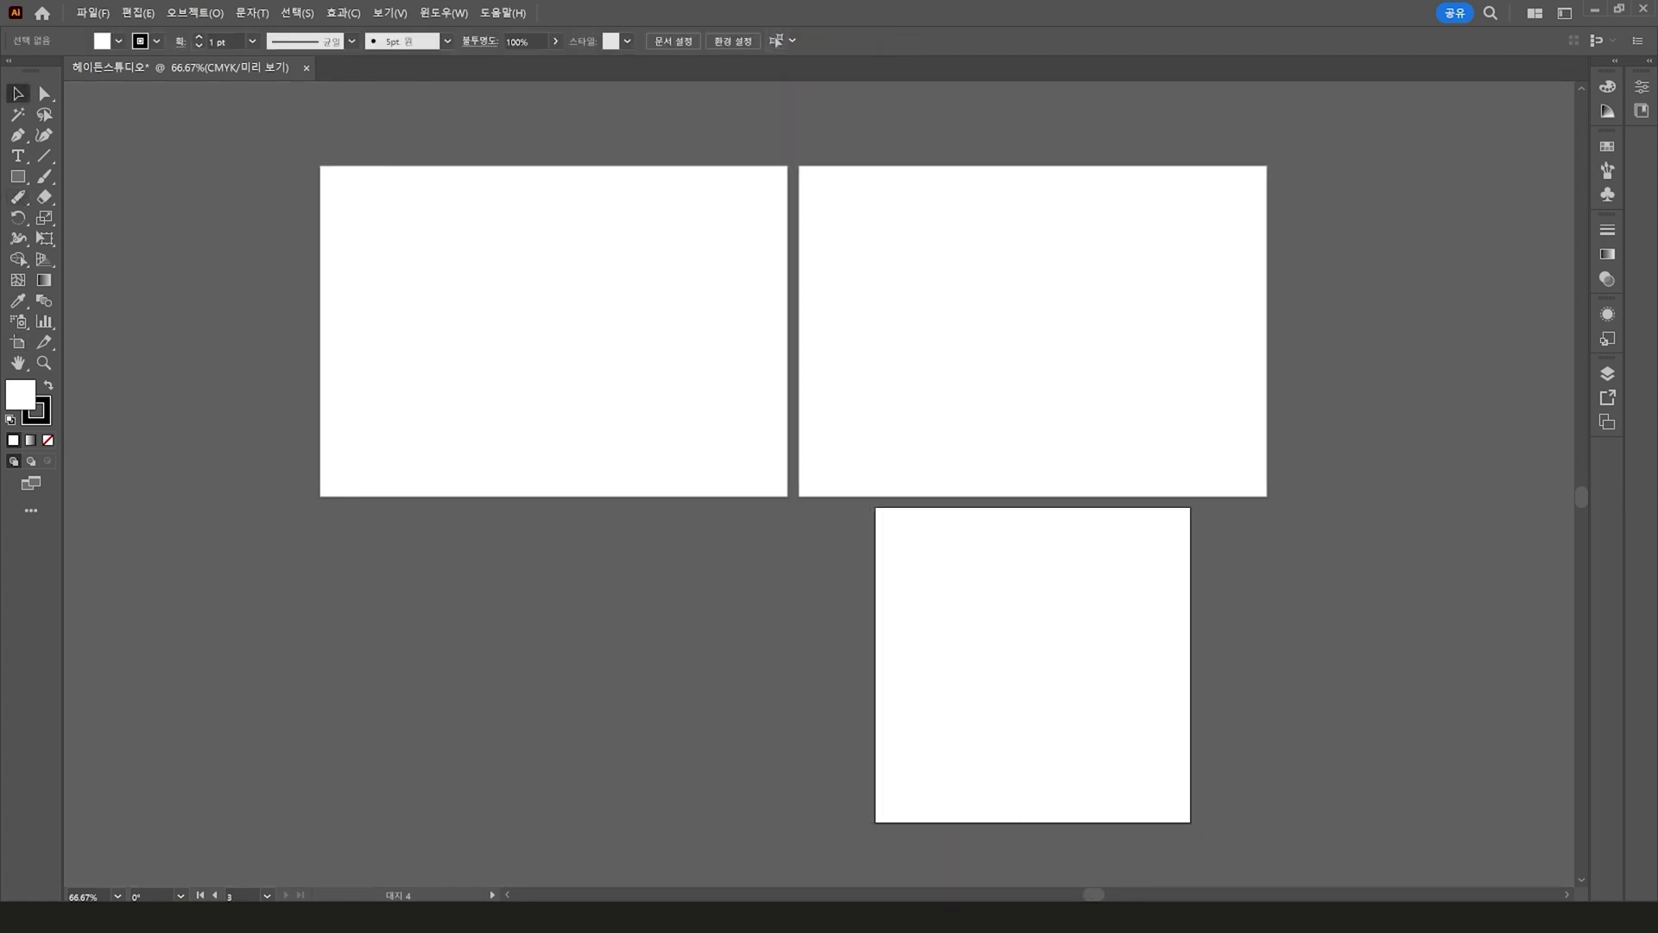